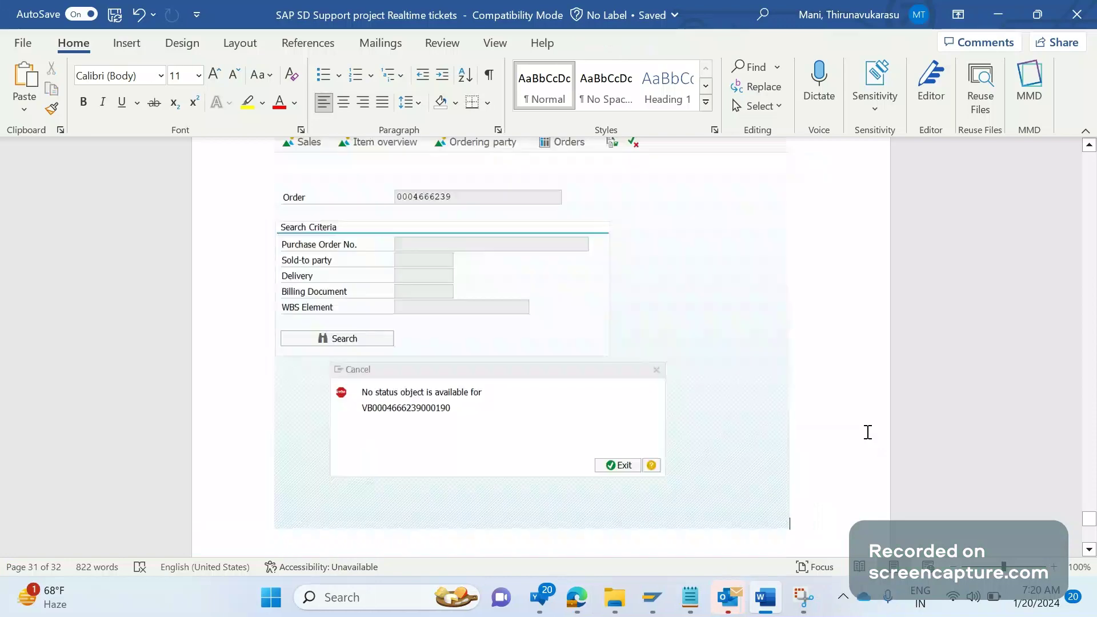
# Step: Return to the Ticket 19 page, undo an accidental deletion, and select its error screenshot
pyautogui.press('pageup')
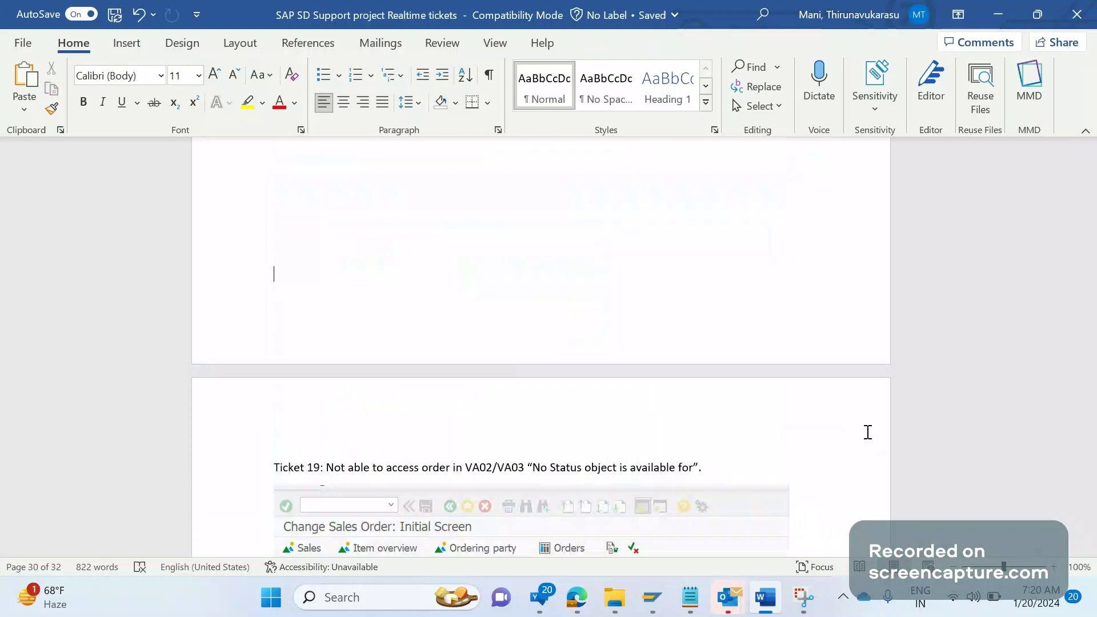
pyautogui.press('Down')
pyautogui.press('BackSpace')
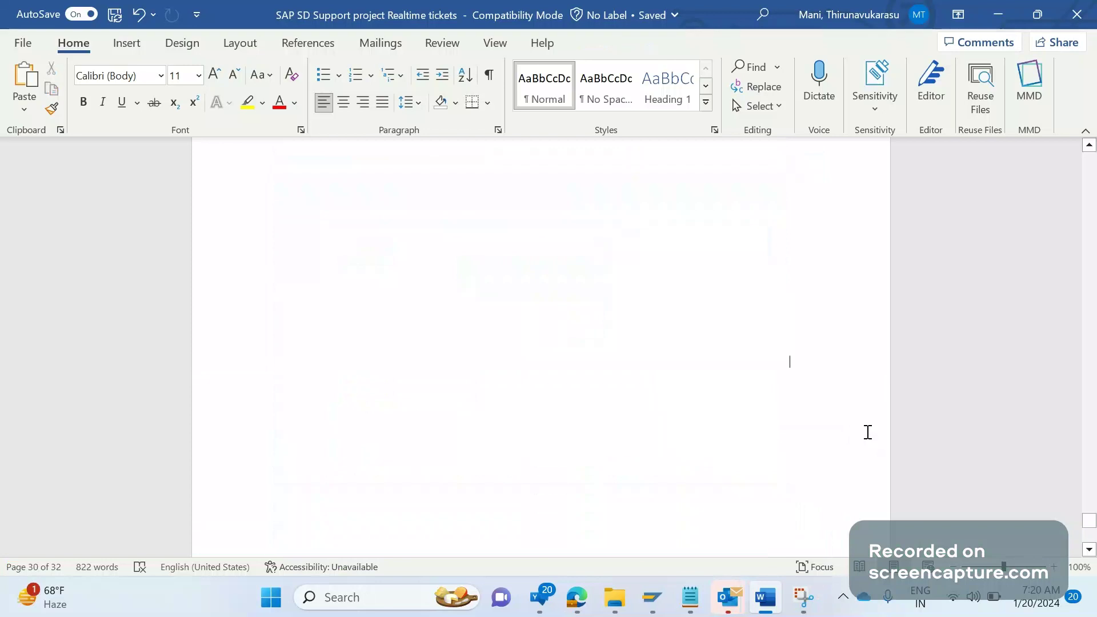
pyautogui.hotkey('ctrl', 'z')
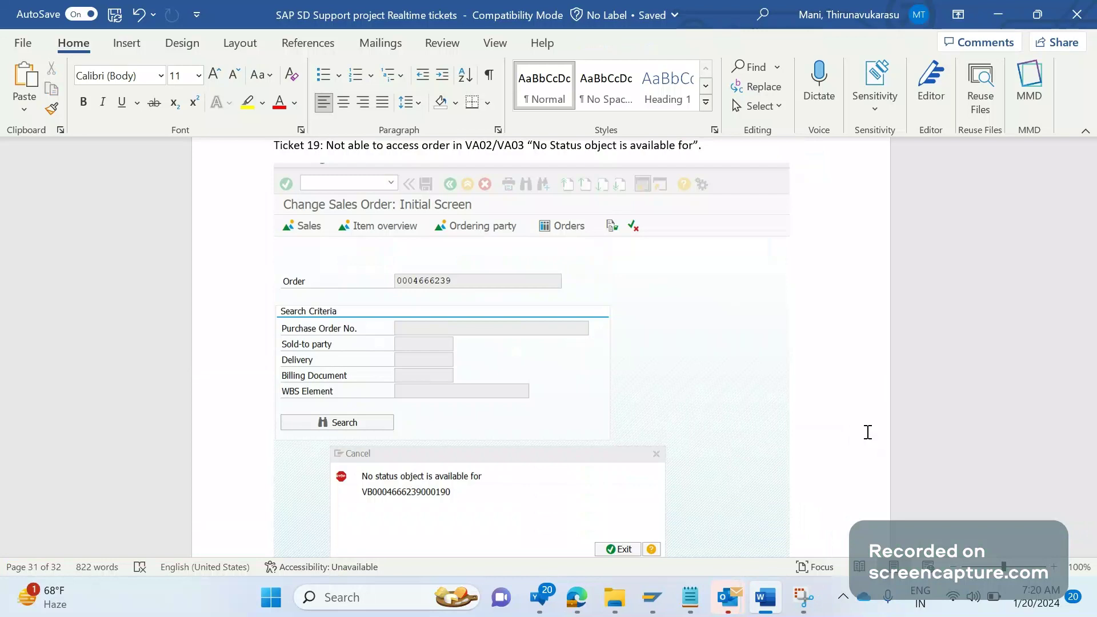
pyautogui.click(534, 505)
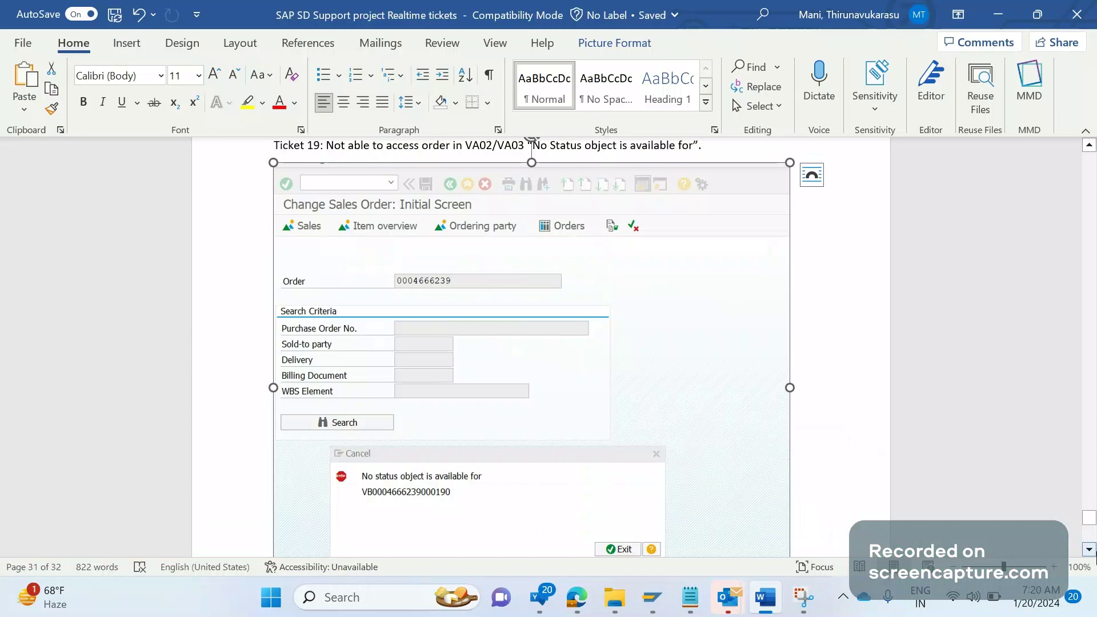
# Step: Scroll down to page 32's credit 10300 item-data screenshot after briefly checking the SAP window
pyautogui.click(1091, 550)
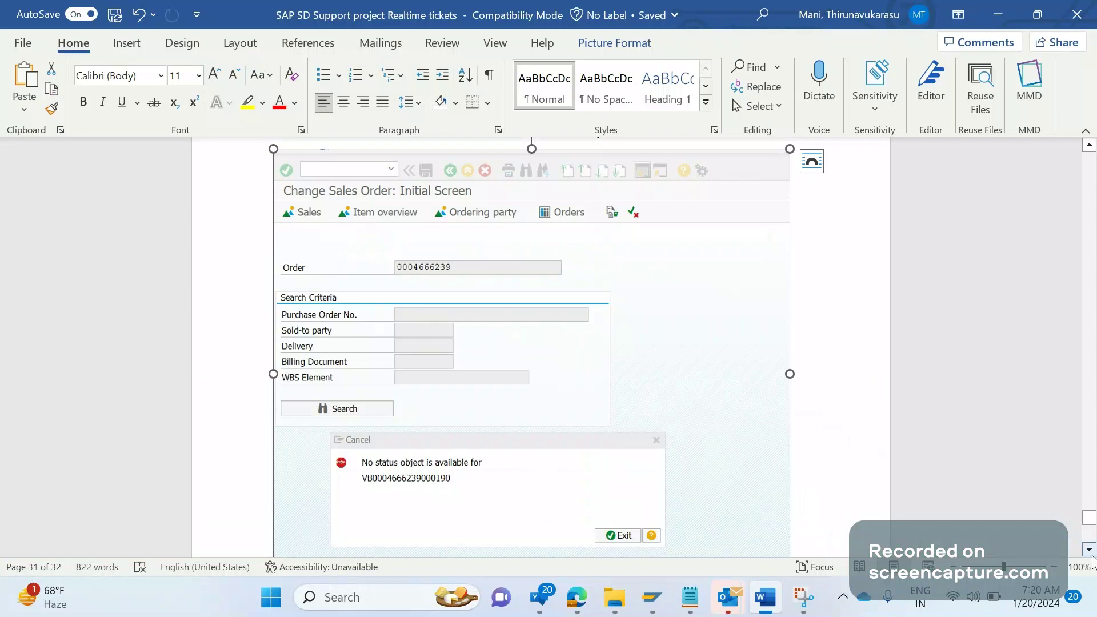
pyautogui.click(1090, 550)
pyautogui.click(1090, 550)
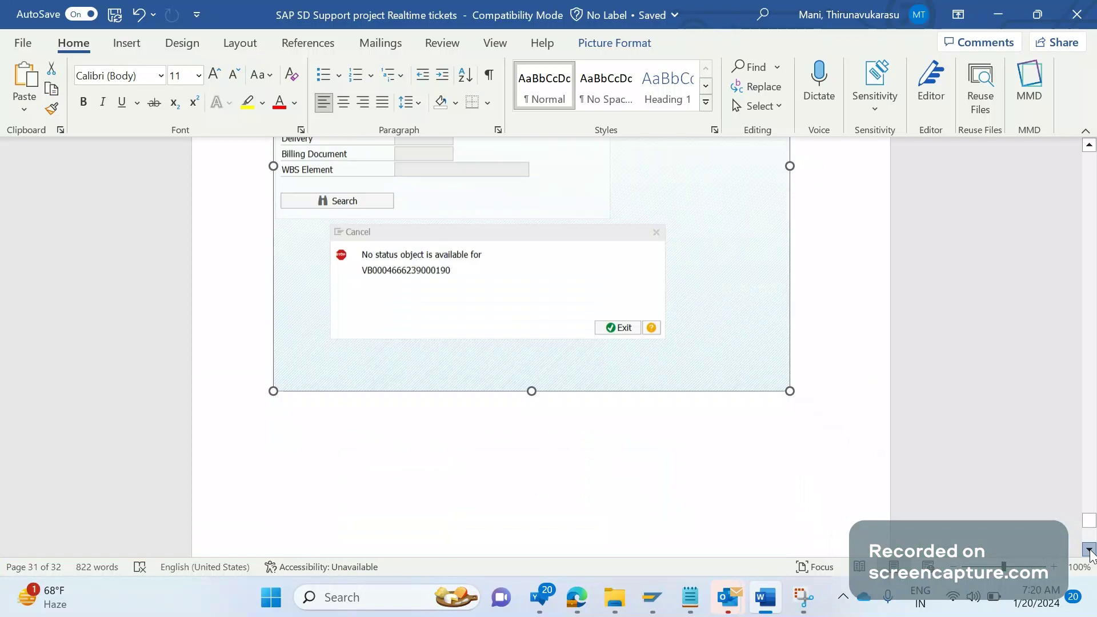
pyautogui.click(1090, 550)
pyautogui.click(1090, 550)
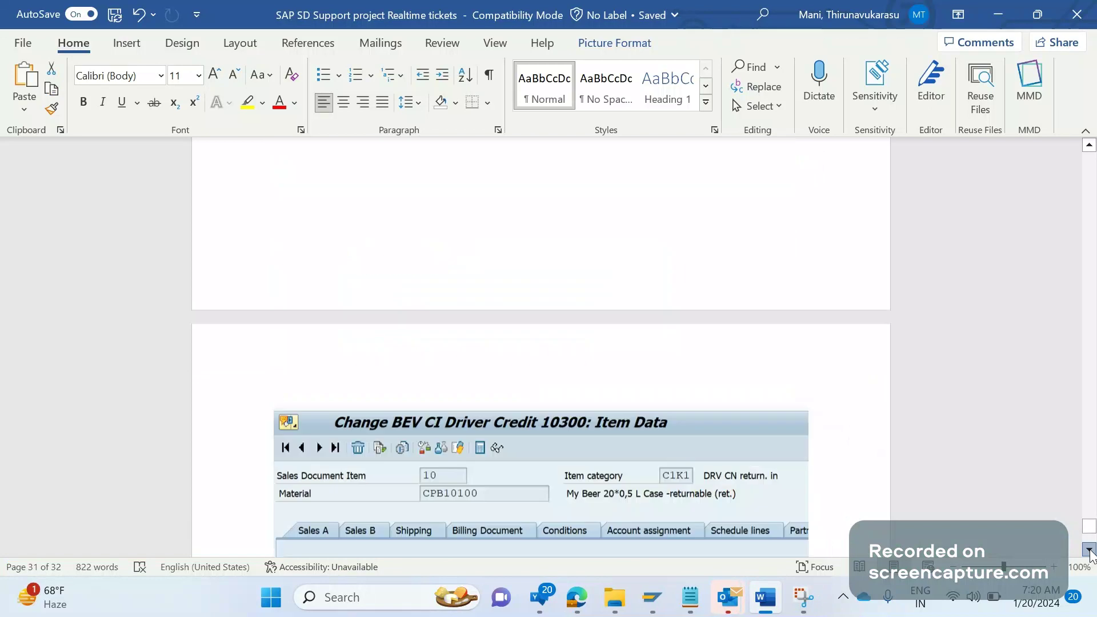
pyautogui.click(1090, 550)
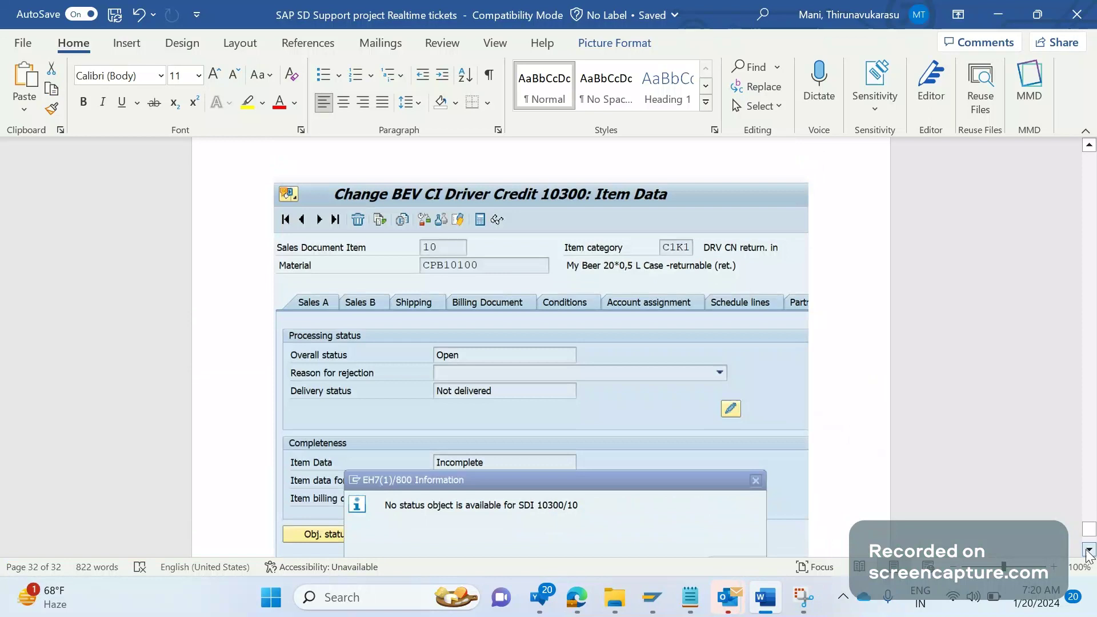
pyautogui.scroll(-2, 840, 267)
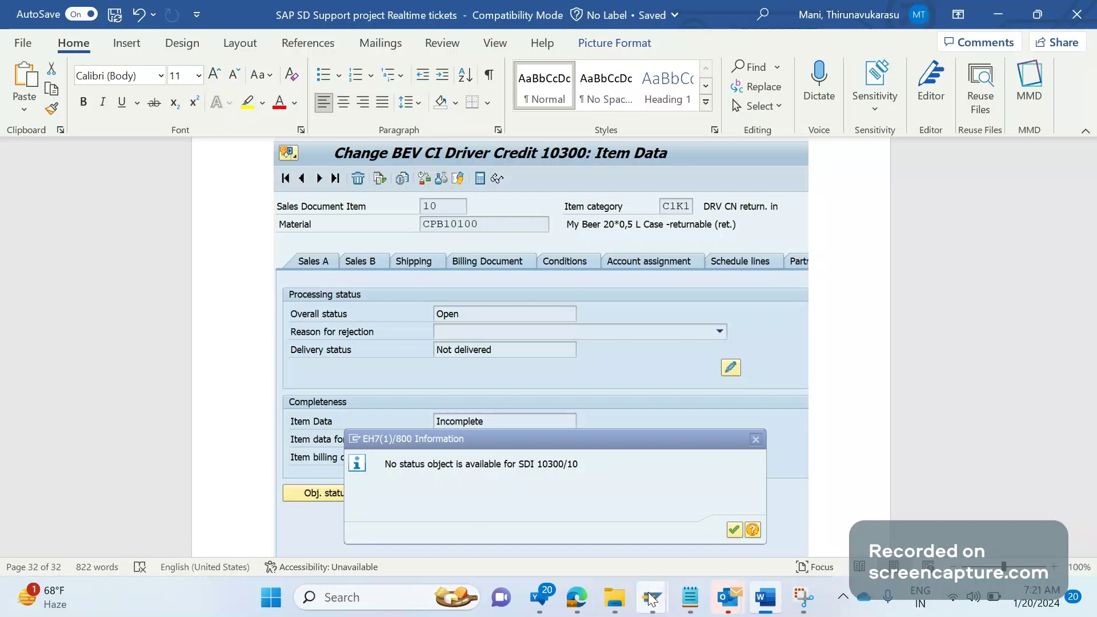
pyautogui.moveTo(651, 599)
pyautogui.click(680, 527)
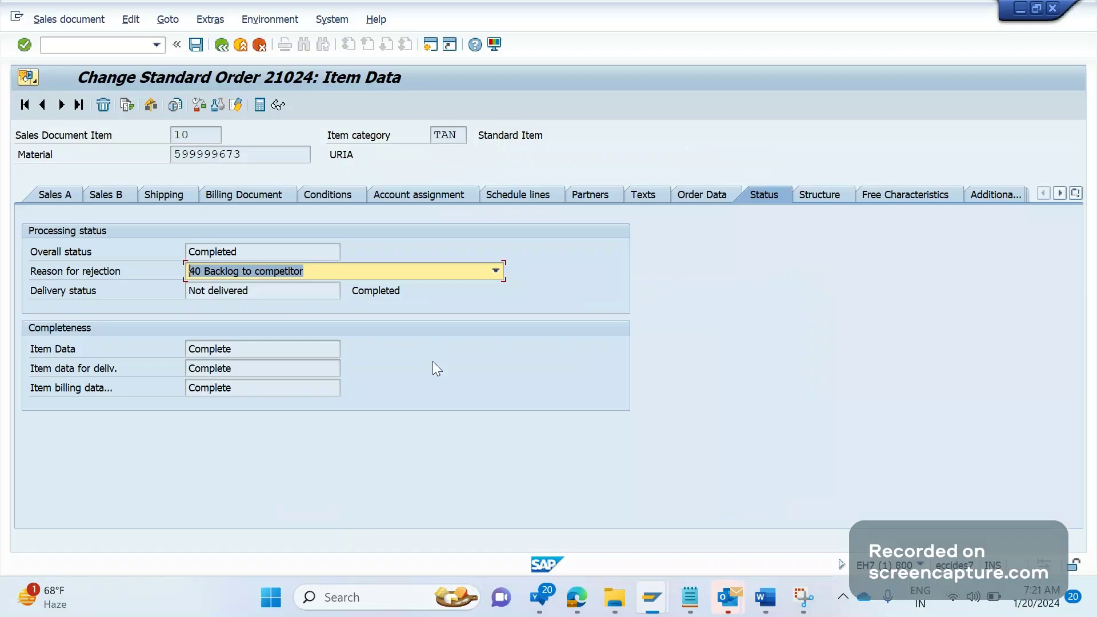
pyautogui.hotkey('alt', 'Tab')
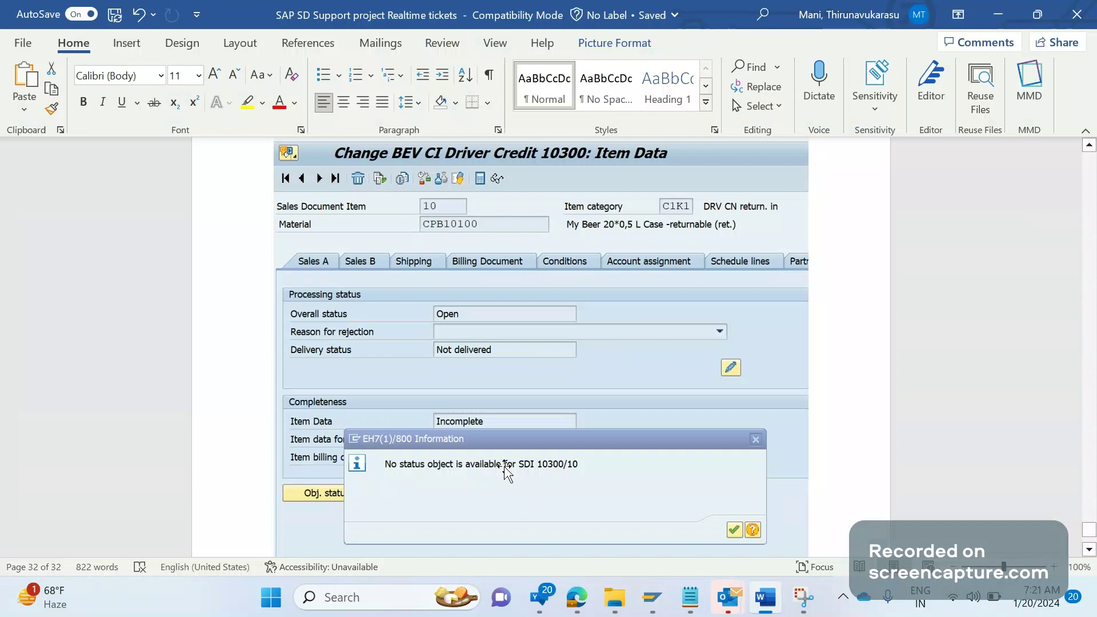
# Step: Type 'Solution:' below the screenshot, with 'Standard reports: SDSTATU1, SDSTATU2' on the next line
pyautogui.click(856, 508)
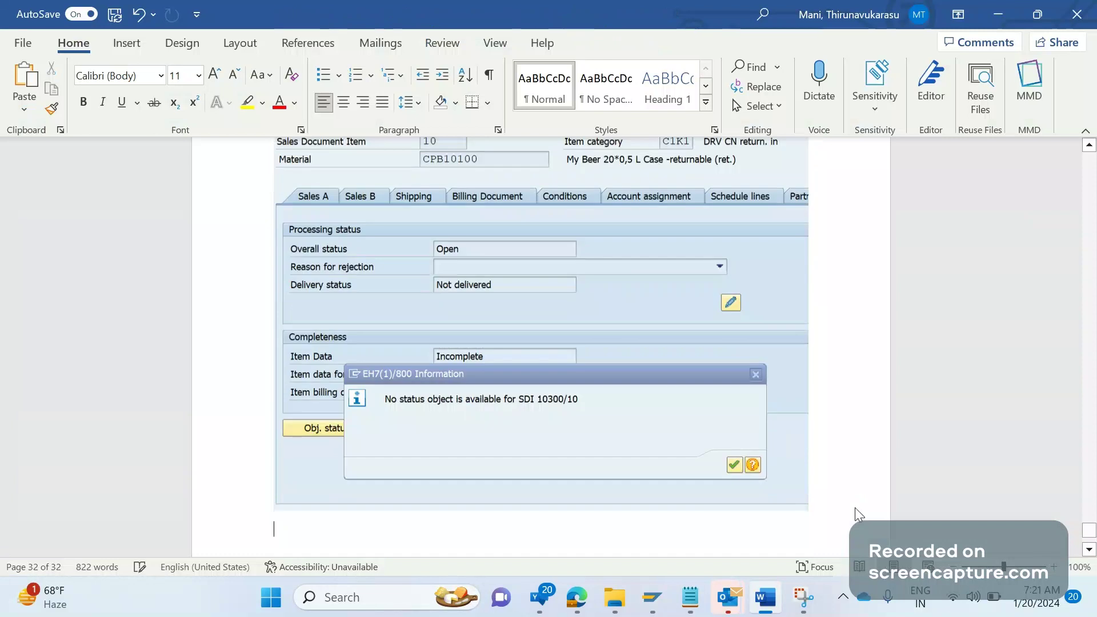
pyautogui.press('Return')
pyautogui.write('Sol')
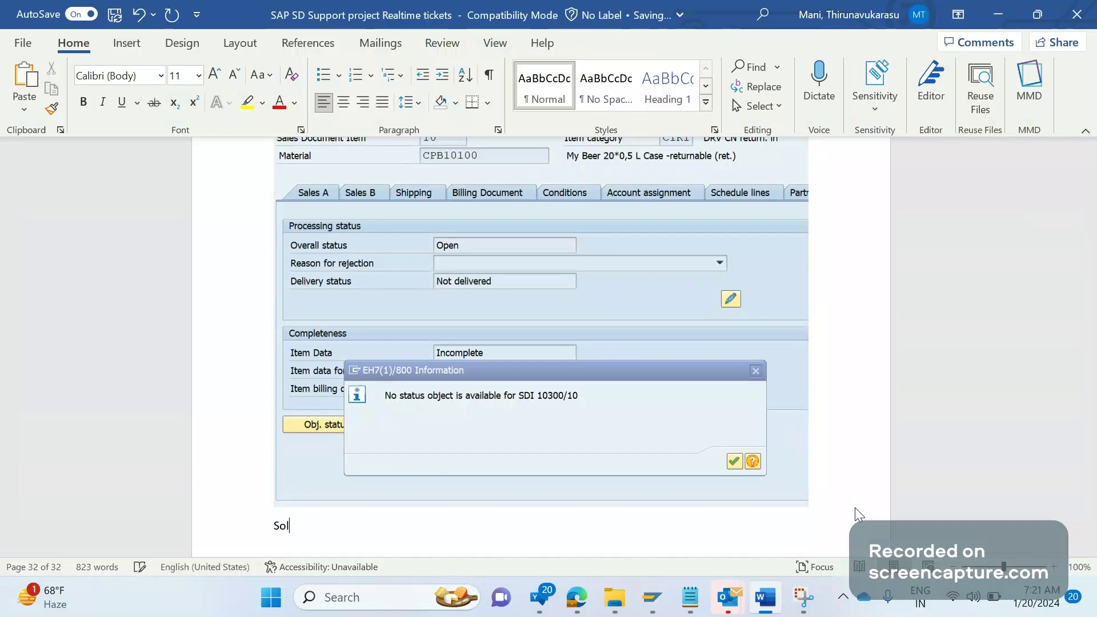
pyautogui.write('ution:')
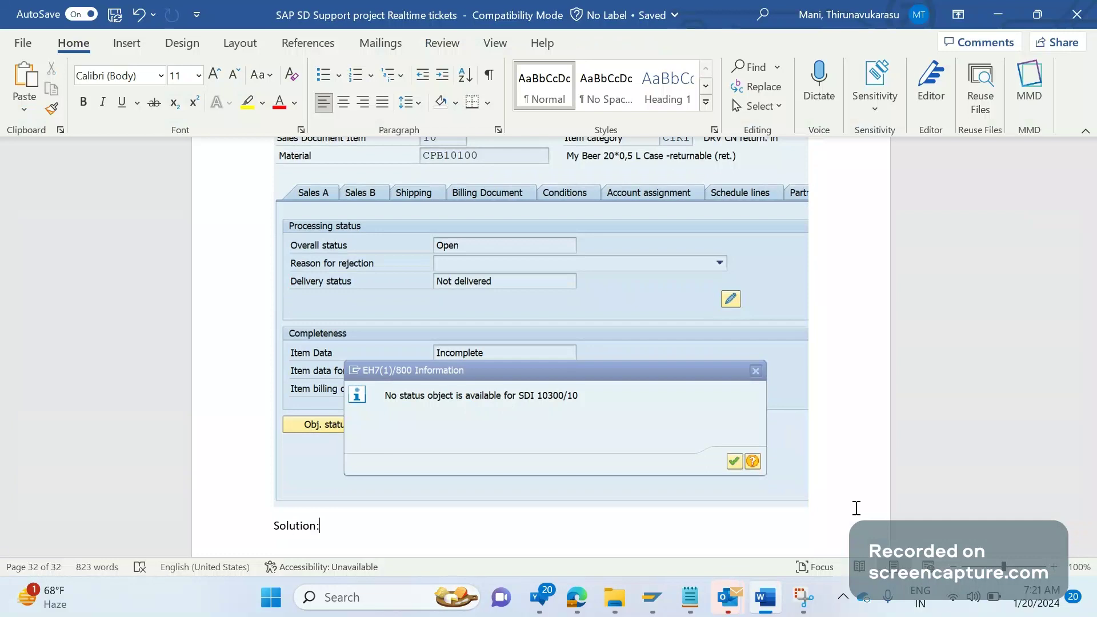
pyautogui.press('Return')
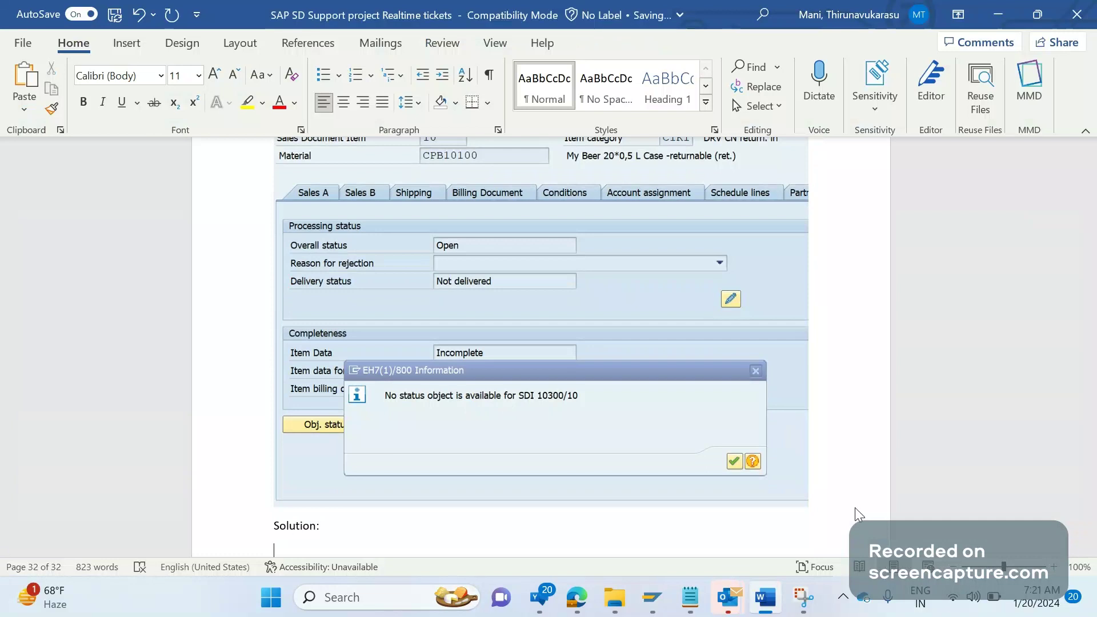
pyautogui.write('Standard reports, S')
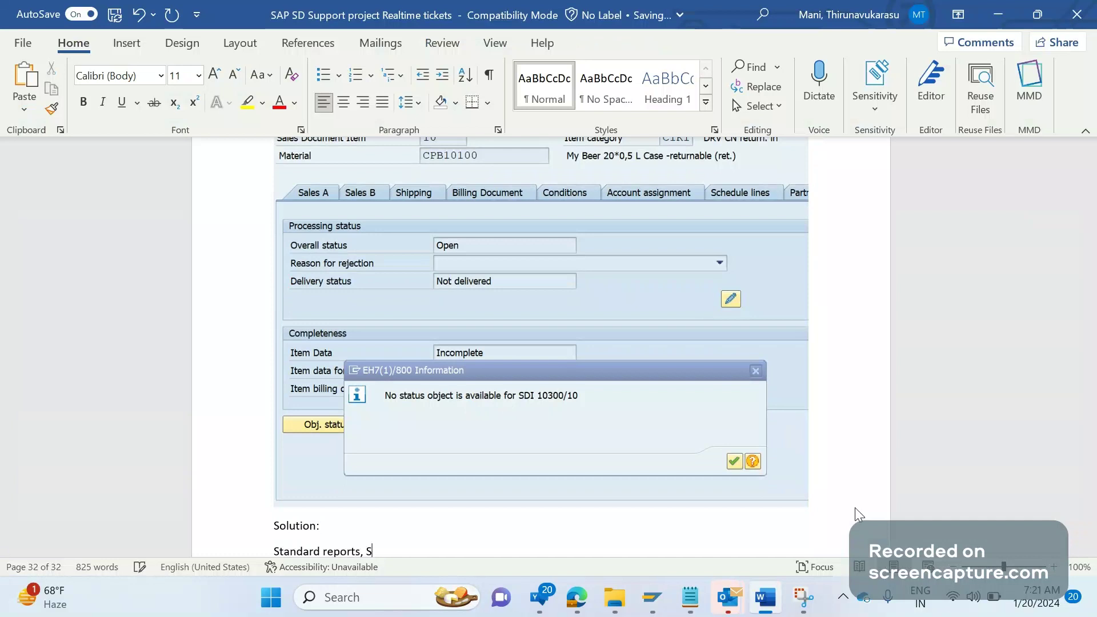
pyautogui.press('BackSpace')
pyautogui.press('BackSpace')
pyautogui.press('BackSpace')
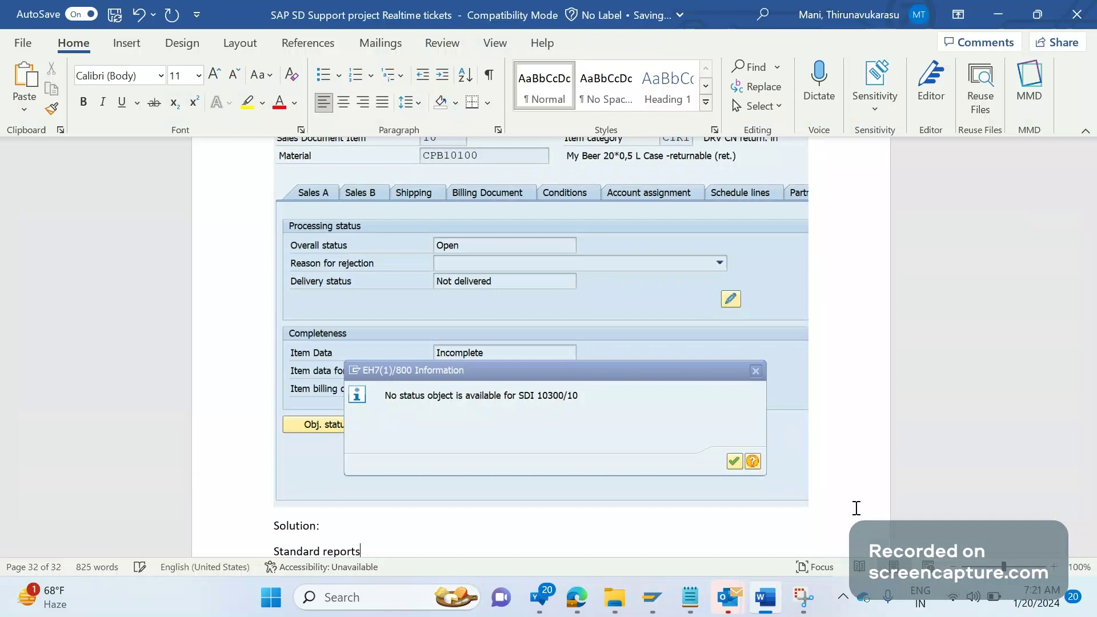
pyautogui.write(': SDSTATU1, SDSTATU2')
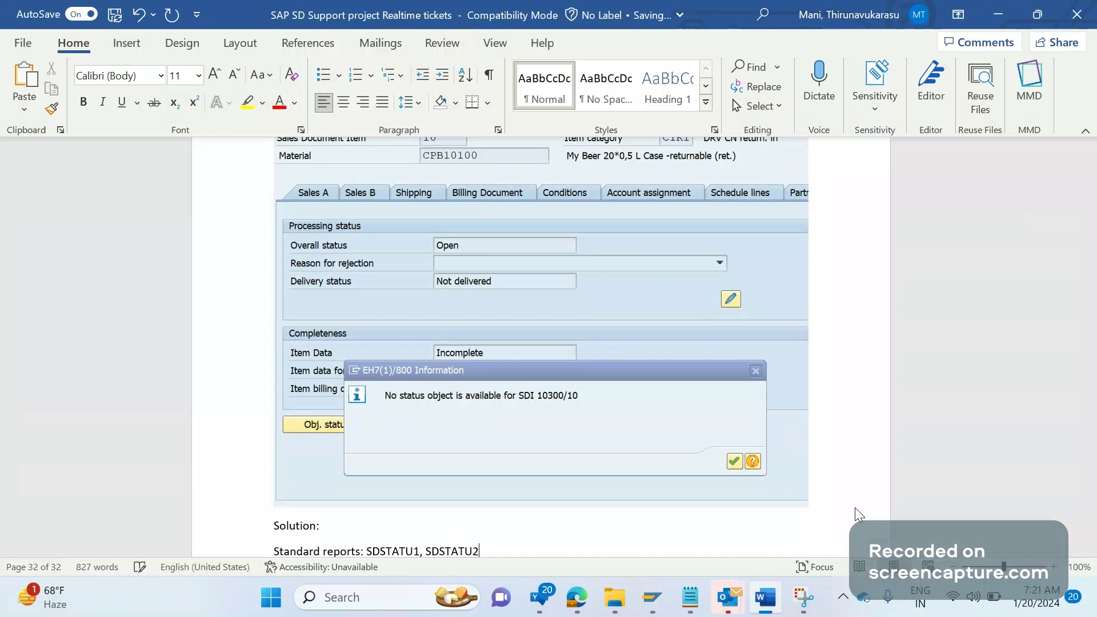
pyautogui.click(652, 598)
# Step: Close the dropped session with /OSE, decline the error details, and reconnect to ECC
pyautogui.click(86, 46)
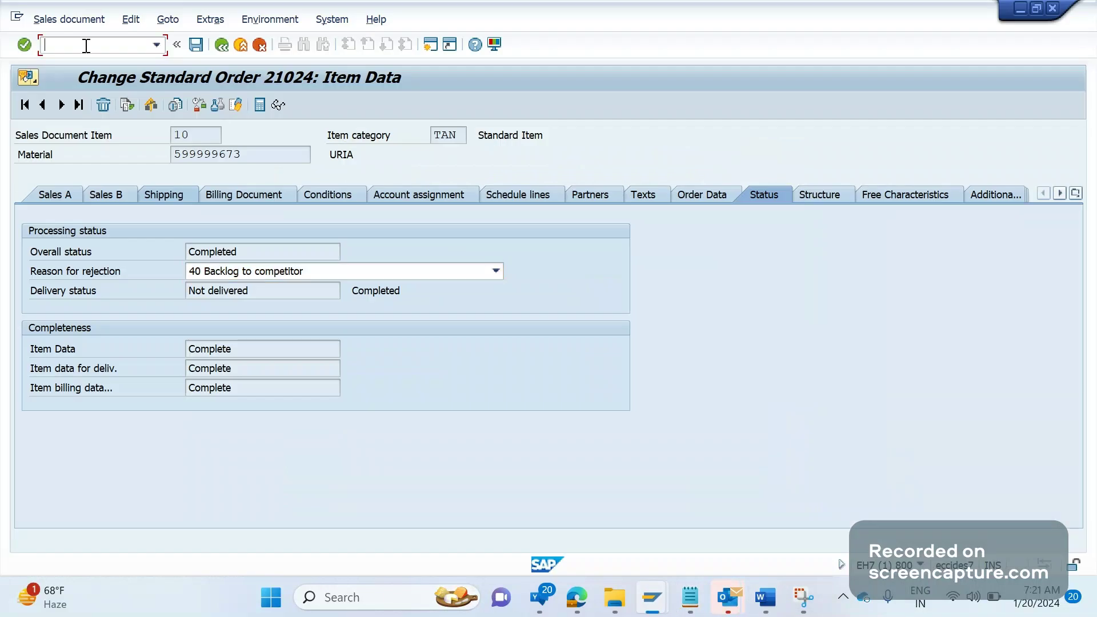
pyautogui.write('/OSE')
pyautogui.press('Return')
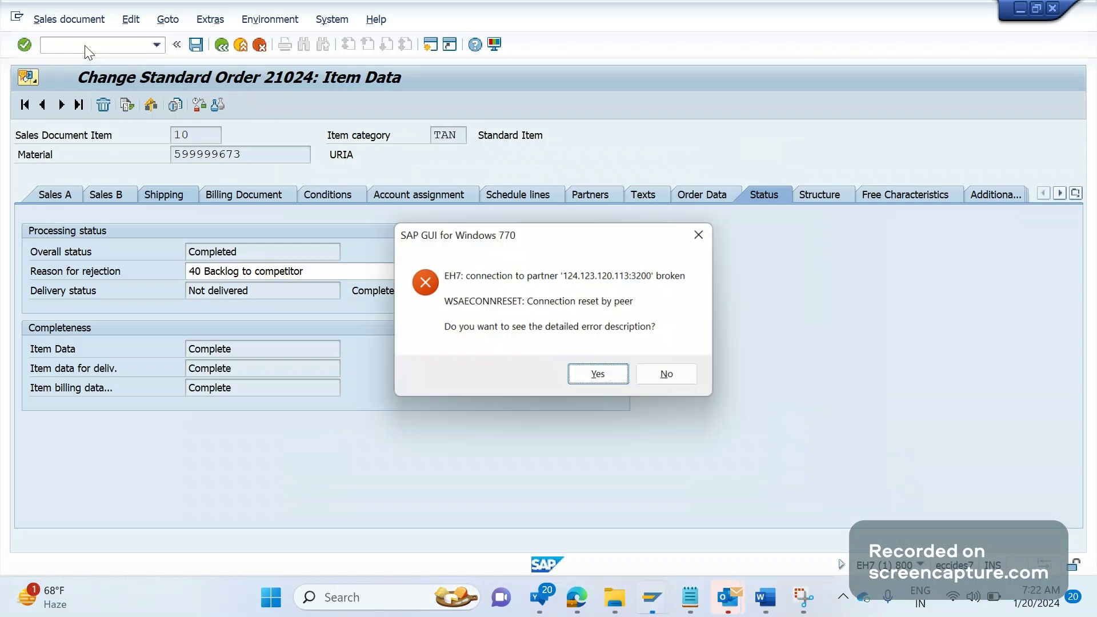
pyautogui.click(667, 375)
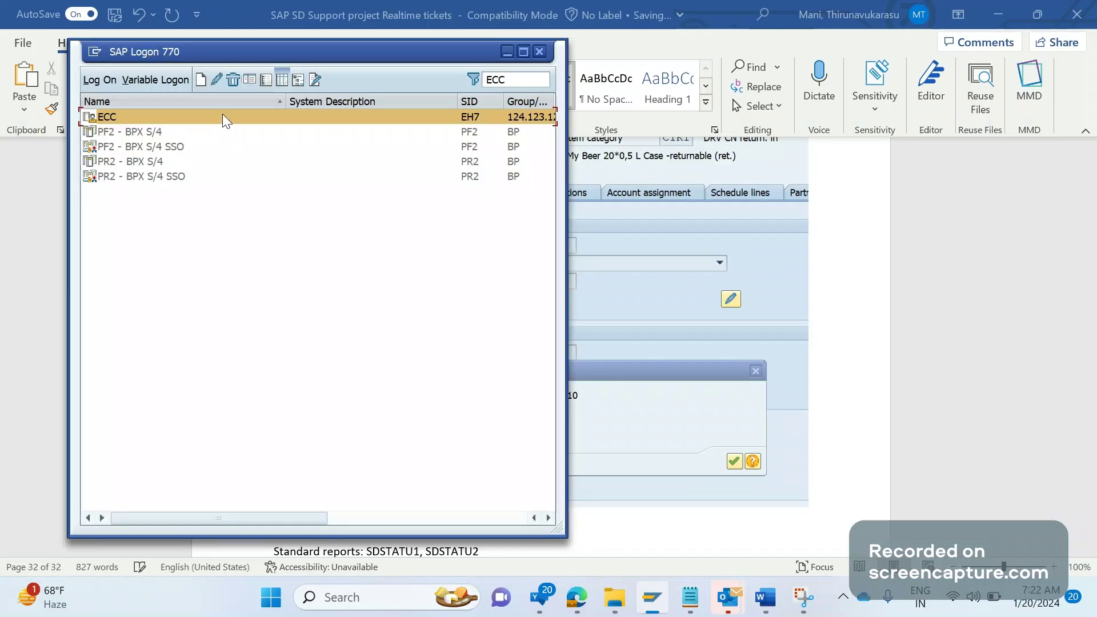
pyautogui.doubleClick(222, 117)
# Step: Log on with the user name and password, continuing this logon and ending any others
pyautogui.write('CO')
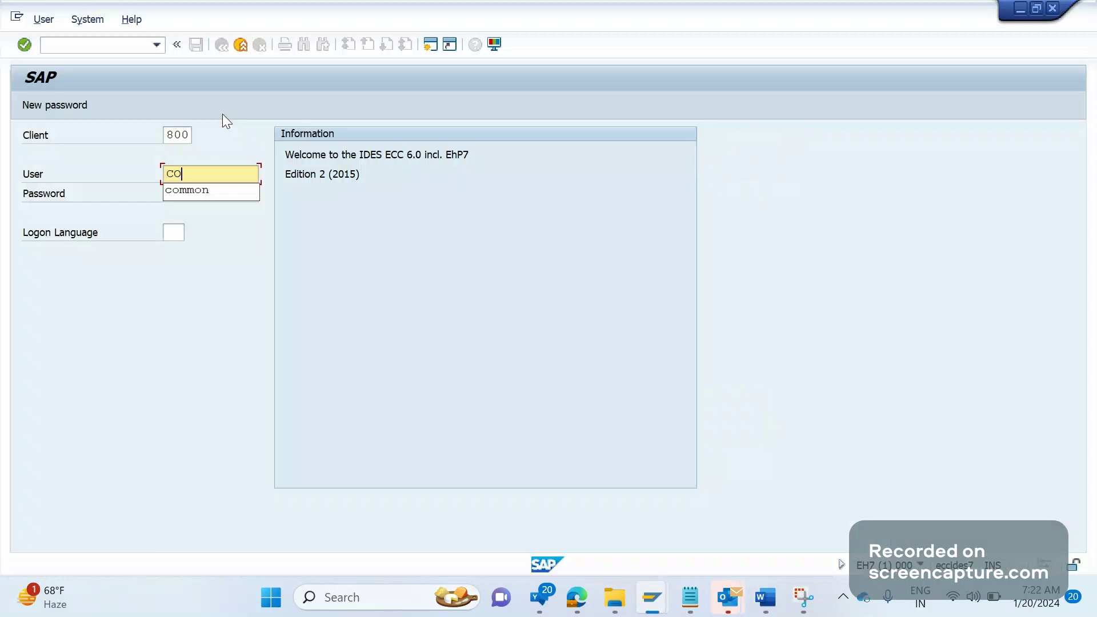
pyautogui.press('Down')
pyautogui.press('Tab')
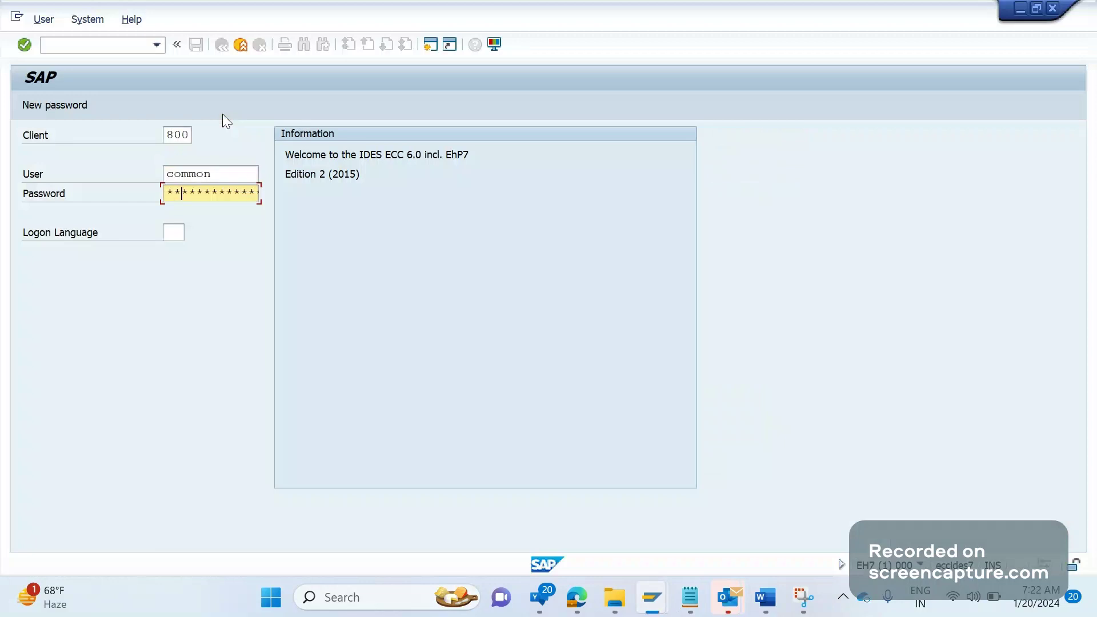
pyautogui.write('*******')
pyautogui.press('Return')
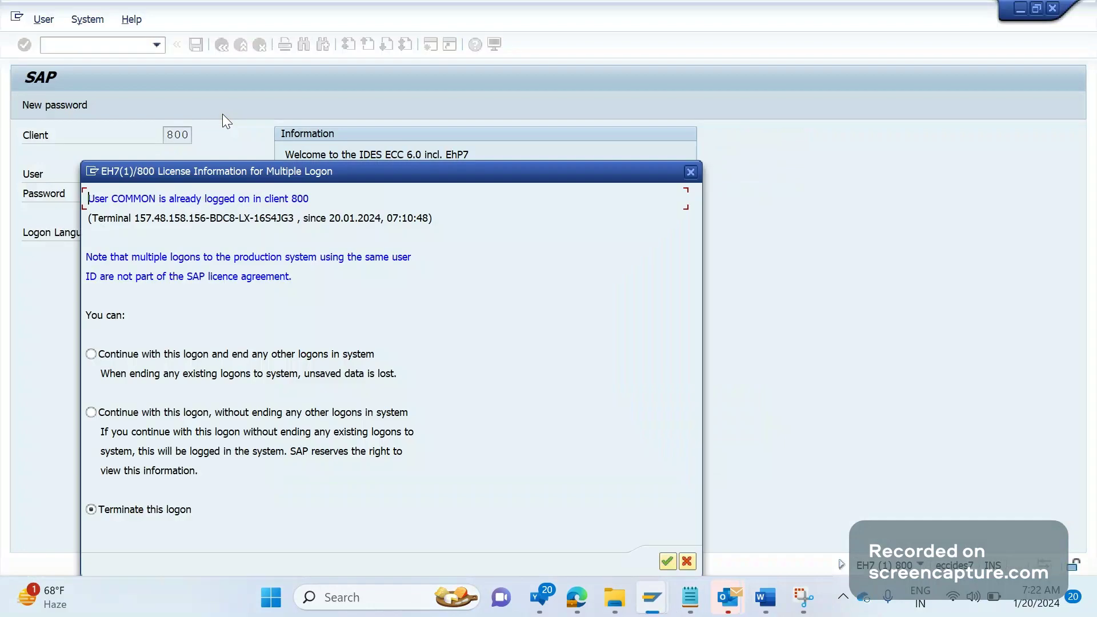
pyautogui.click(261, 357)
pyautogui.doubleClick(262, 356)
# Step: In SE38, choose program SDSTATU1 and execute it to reach its selection screen
pyautogui.write('se')
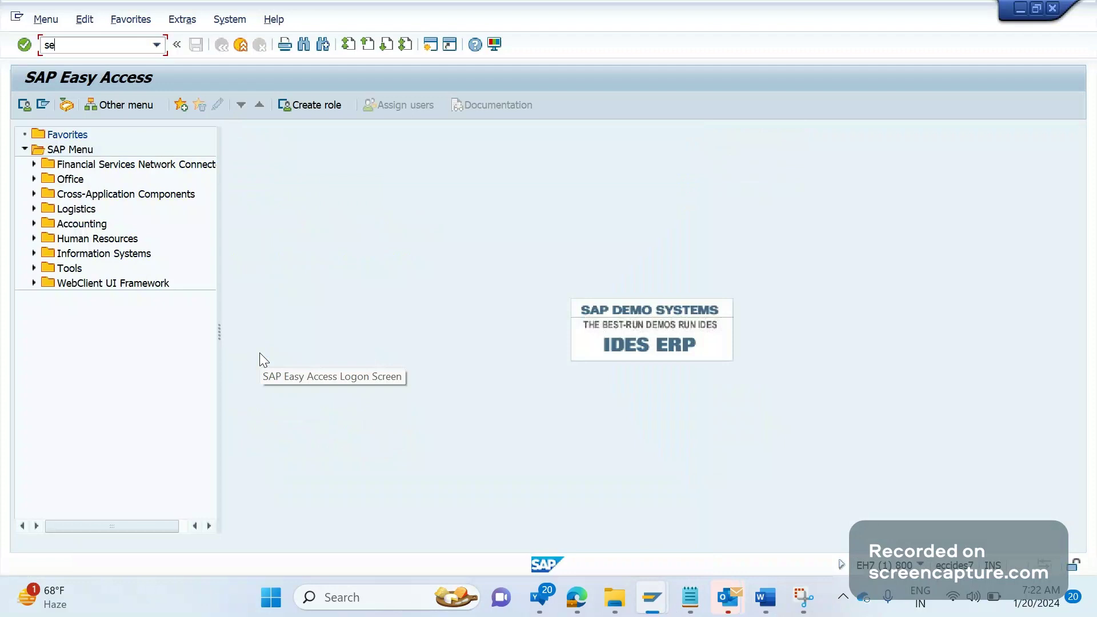
pyautogui.write('38')
pyautogui.press('Return')
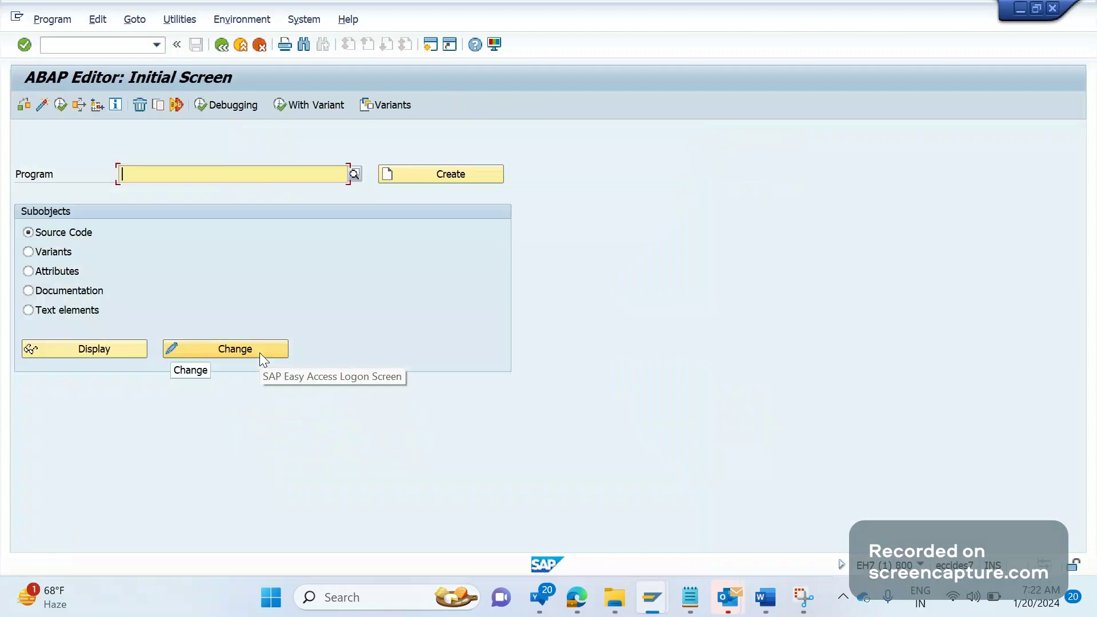
pyautogui.write('sdst')
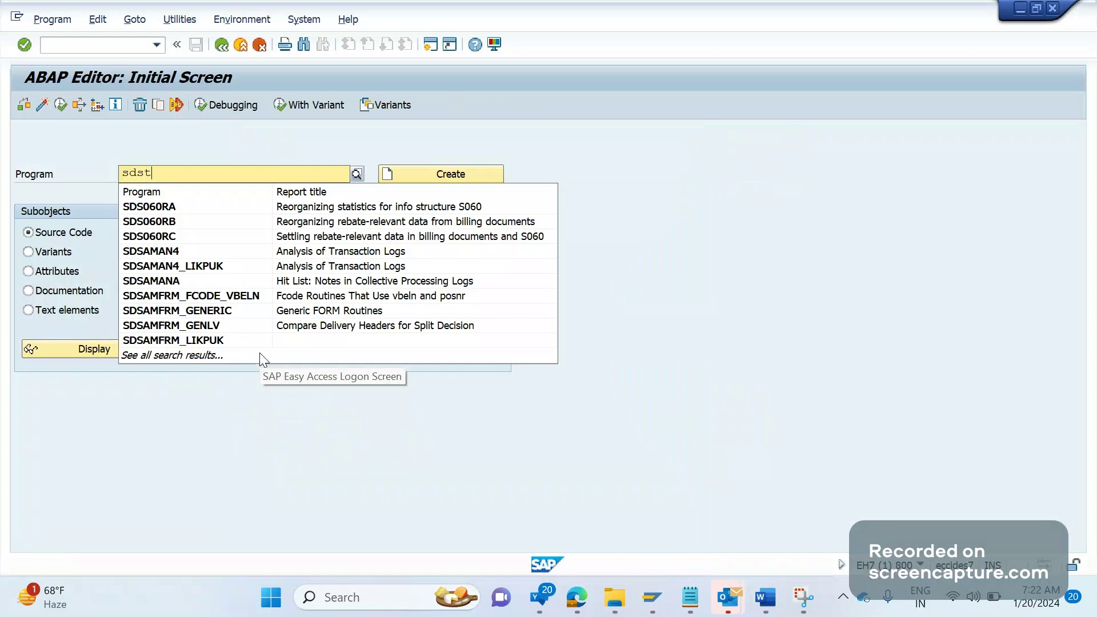
pyautogui.write('atu1')
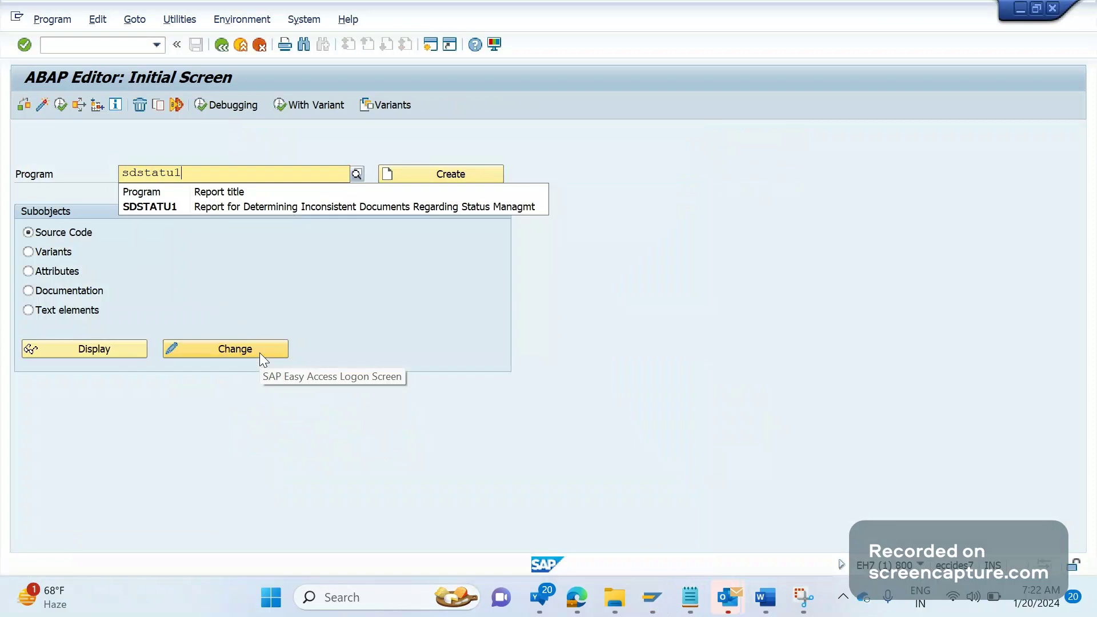
pyautogui.click(219, 204)
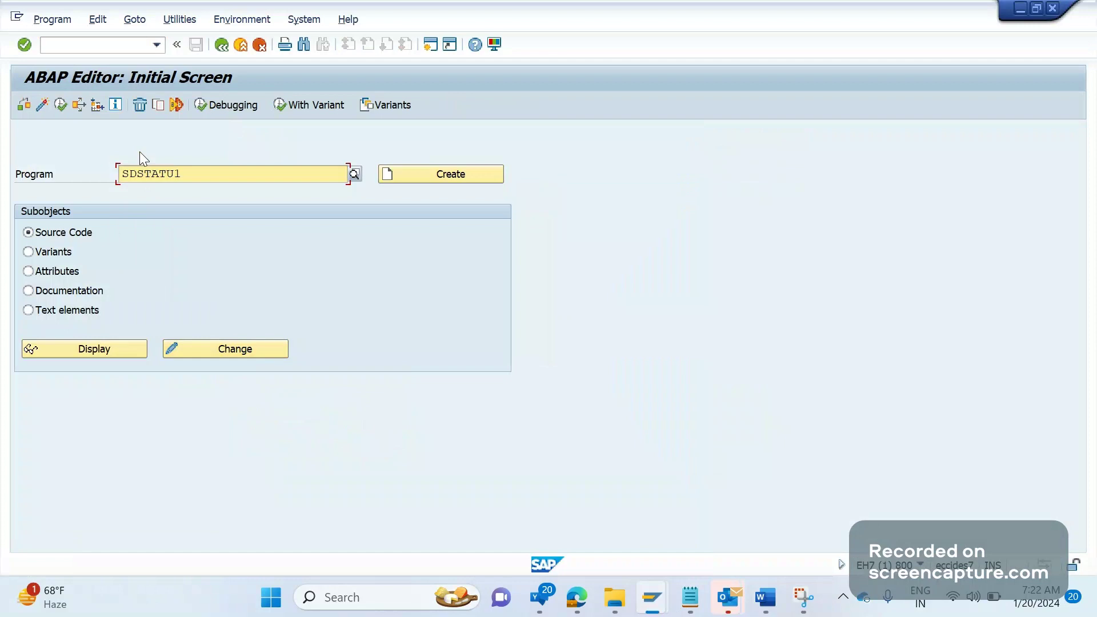
pyautogui.click(61, 104)
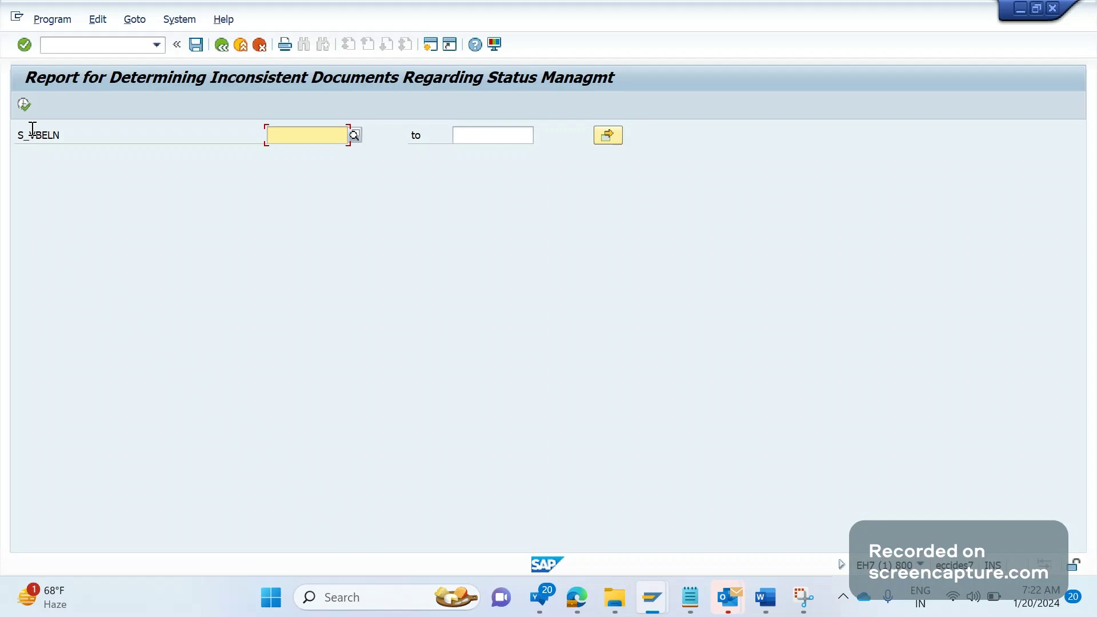
# Step: Execute SDSTATU1 to list inconsistent documents such as 10300 and 10374, then start entering /OVA02
pyautogui.click(23, 105)
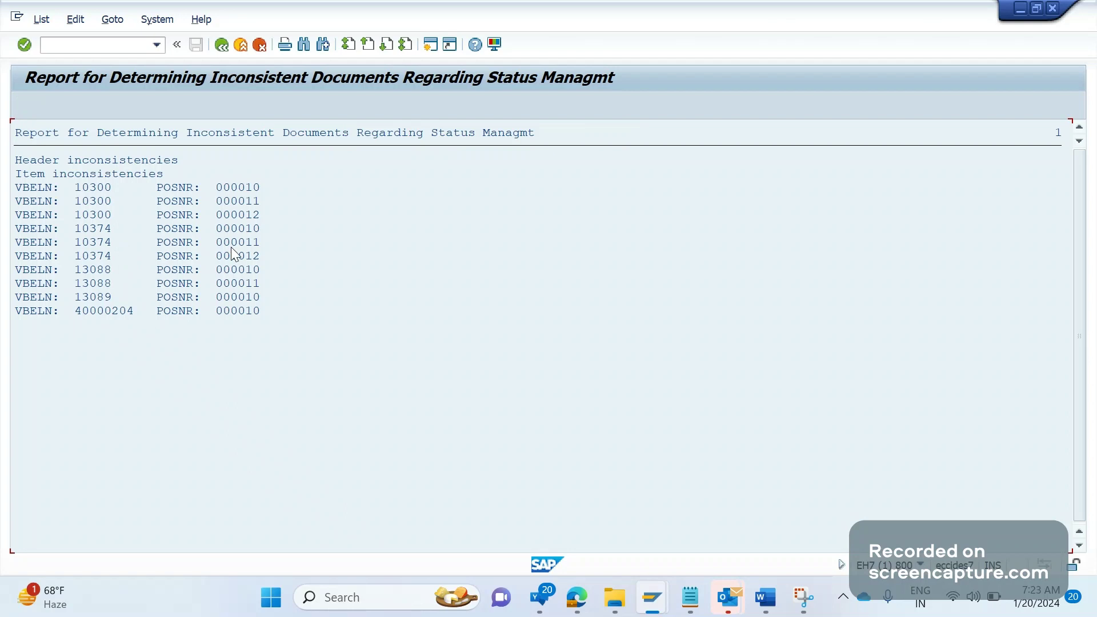
pyautogui.click(109, 47)
pyautogui.write('/OVA02')
# Step: Open order 10300 in VA02 and show item 10's status: Open, Not delivered, Incomplete
pyautogui.press('Return')
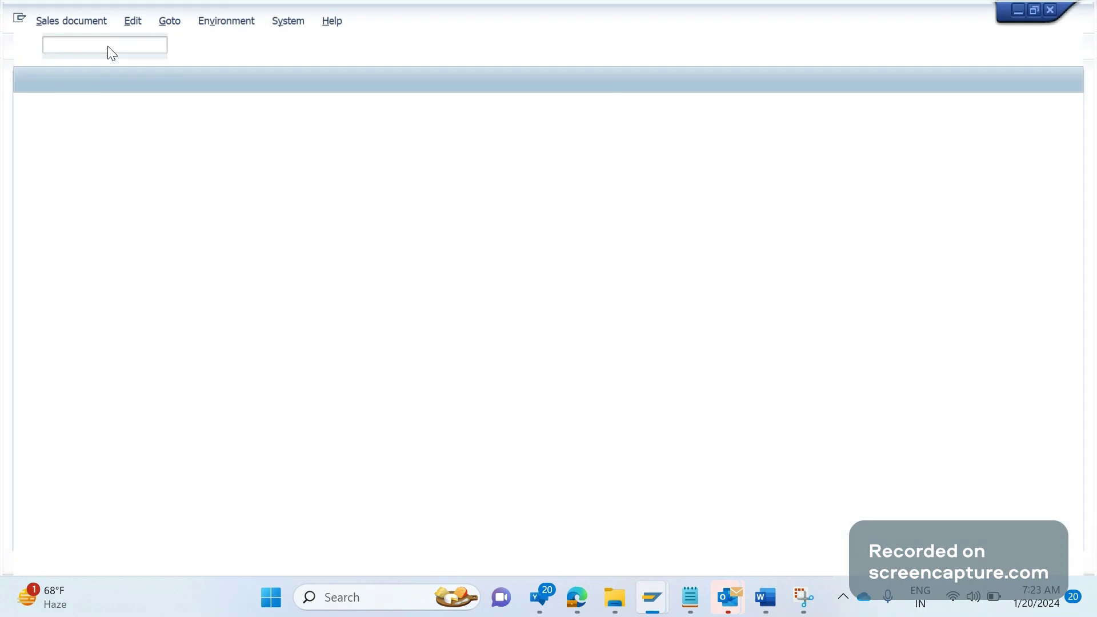
pyautogui.write('10300')
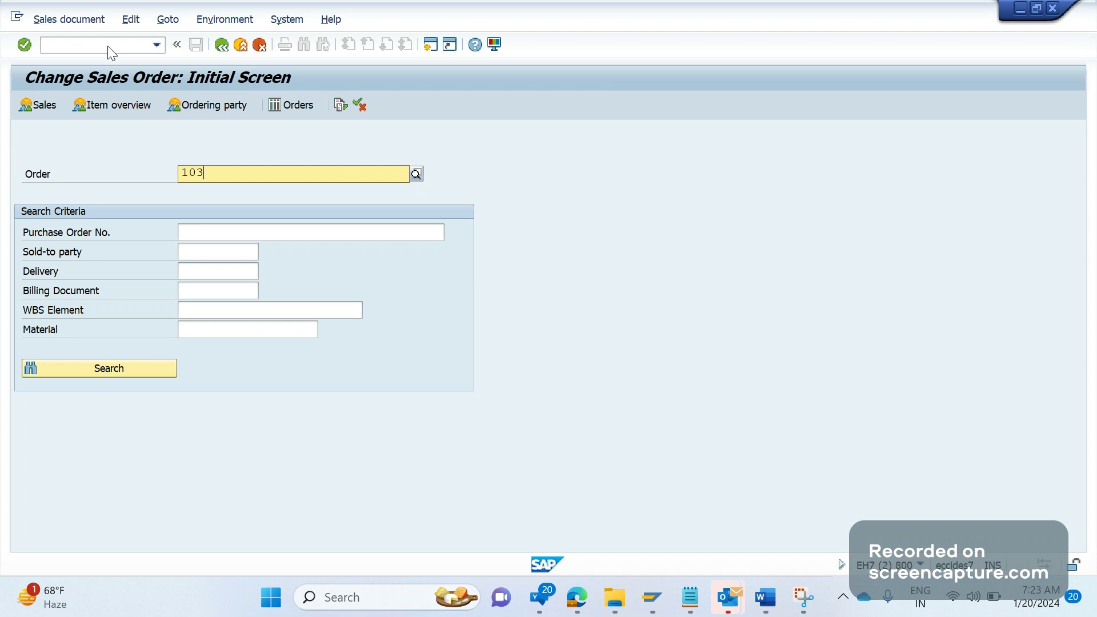
pyautogui.press('Return')
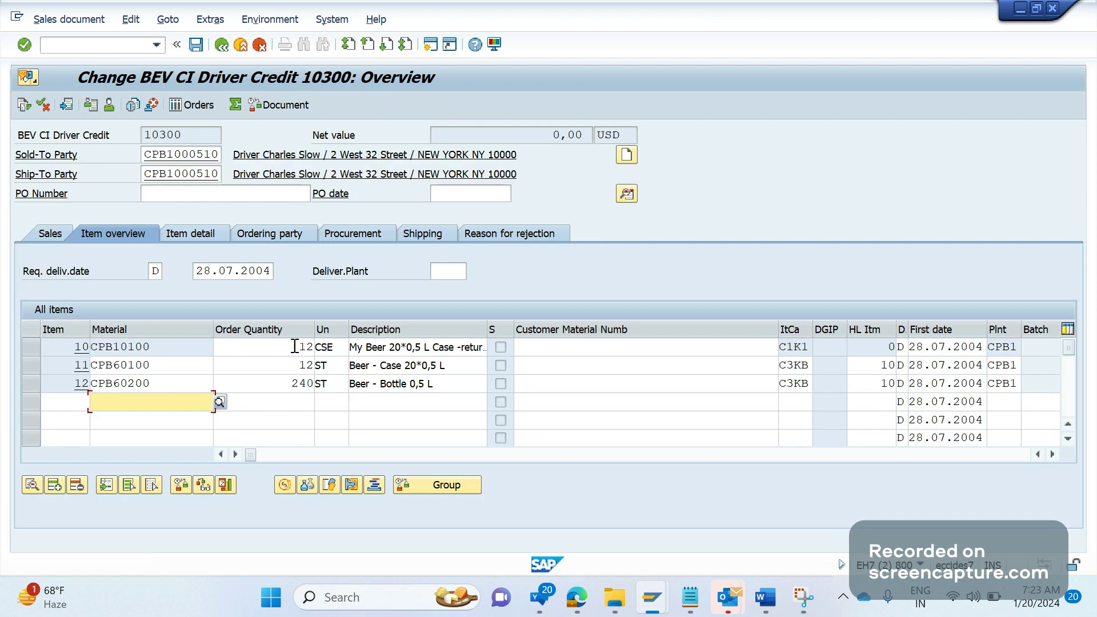
pyautogui.doubleClick(293, 349)
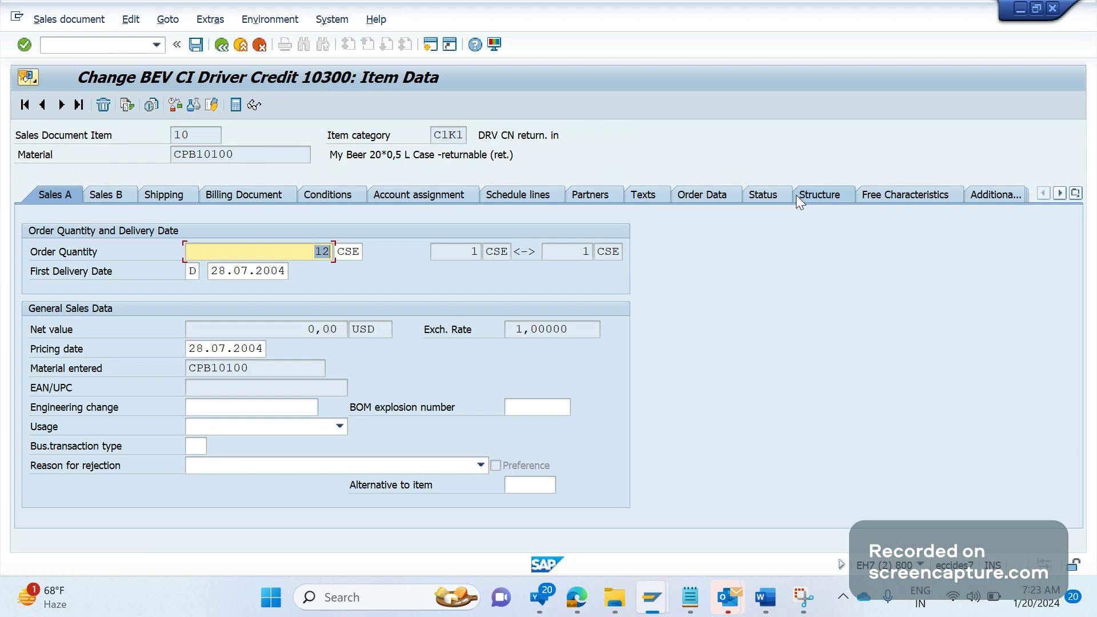
pyautogui.click(791, 194)
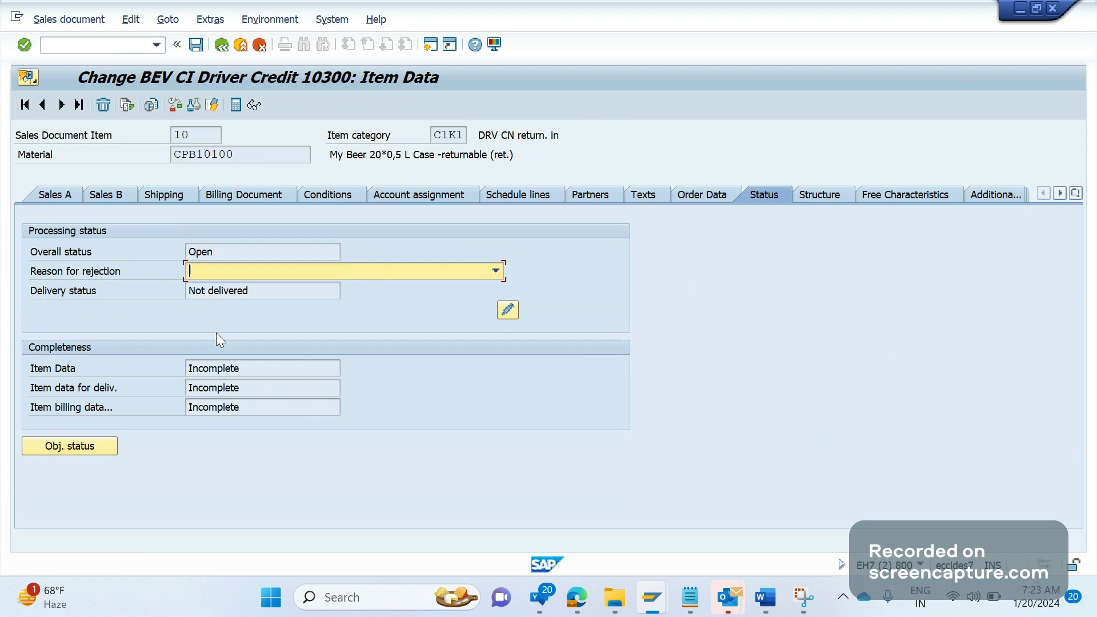
# Step: Try changing item 10's system status and dismiss the 'No status object is available' message
pyautogui.click(505, 311)
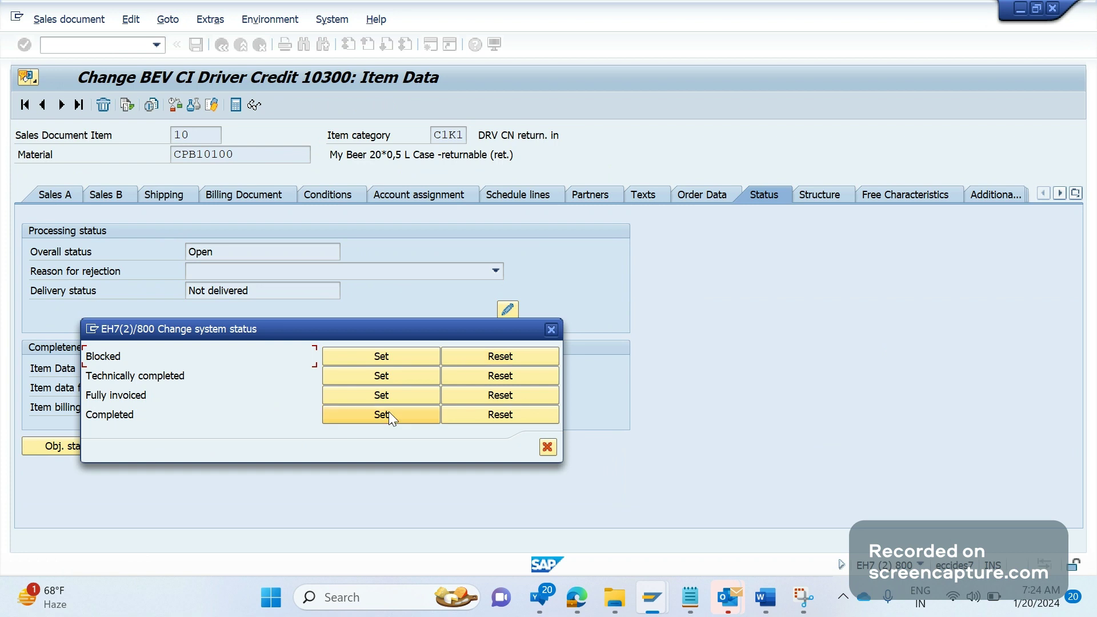
pyautogui.click(472, 354)
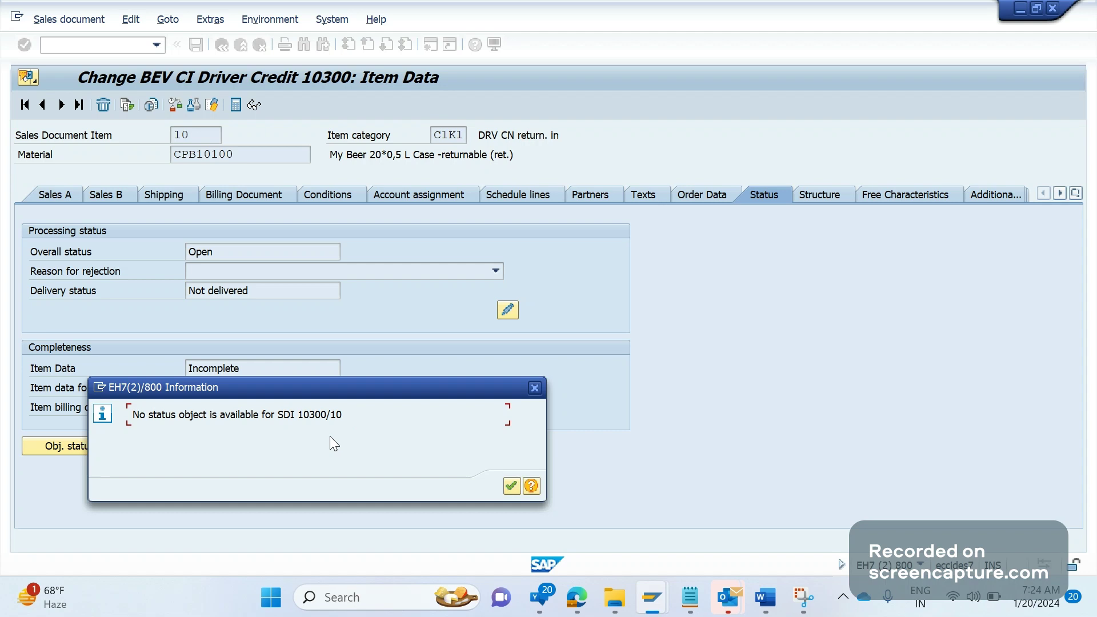
pyautogui.press('Return')
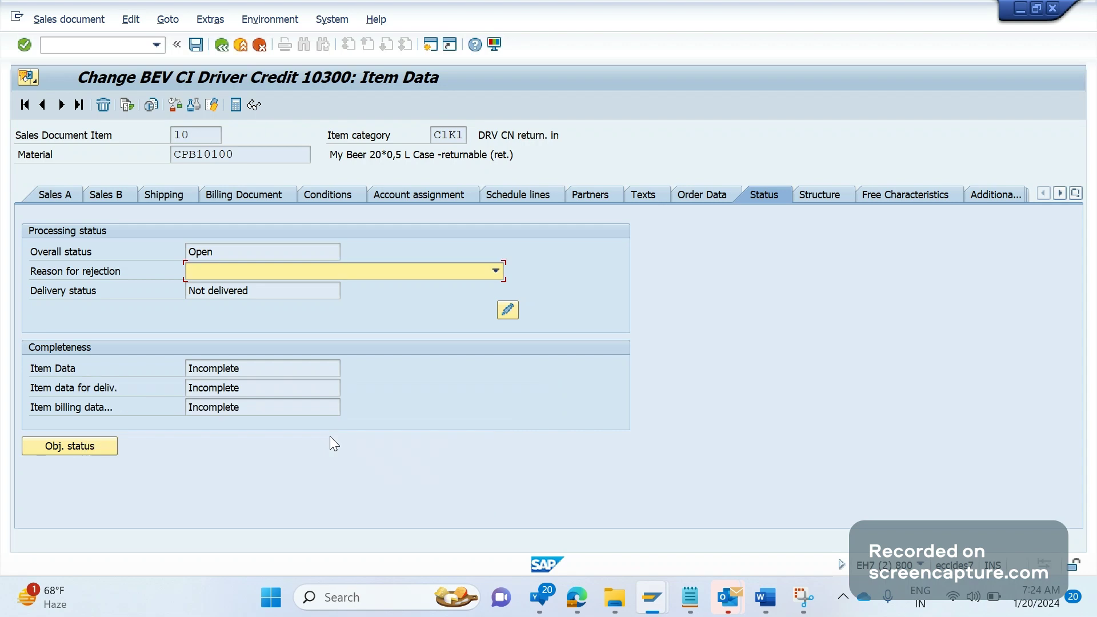
# Step: Try resetting item 11's Fully invoiced status and dismiss the resulting information message
pyautogui.click(60, 105)
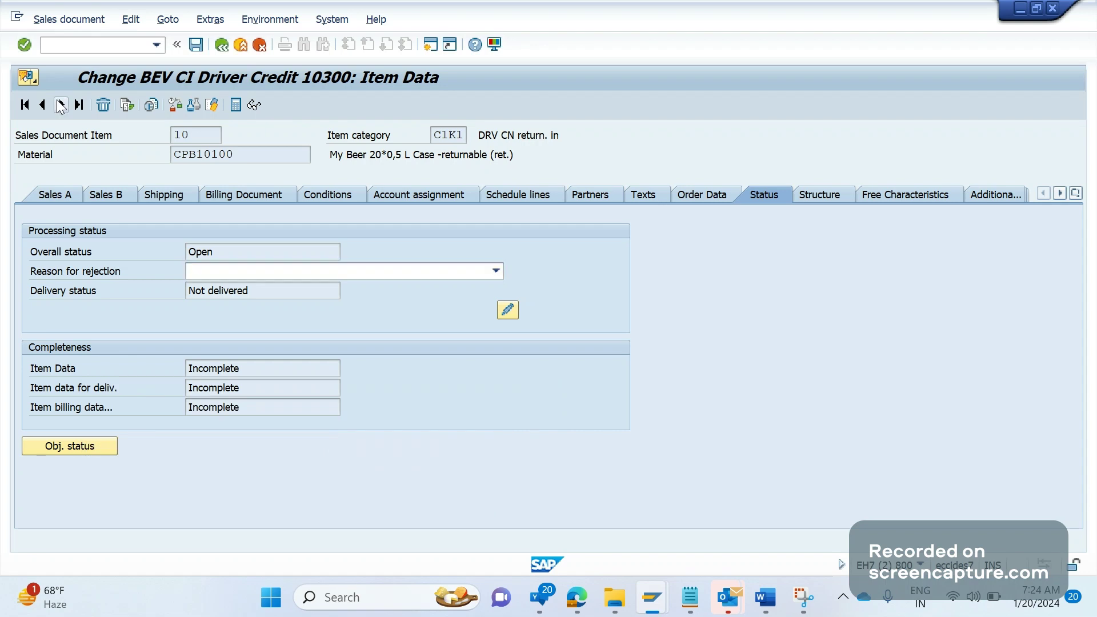
pyautogui.click(501, 316)
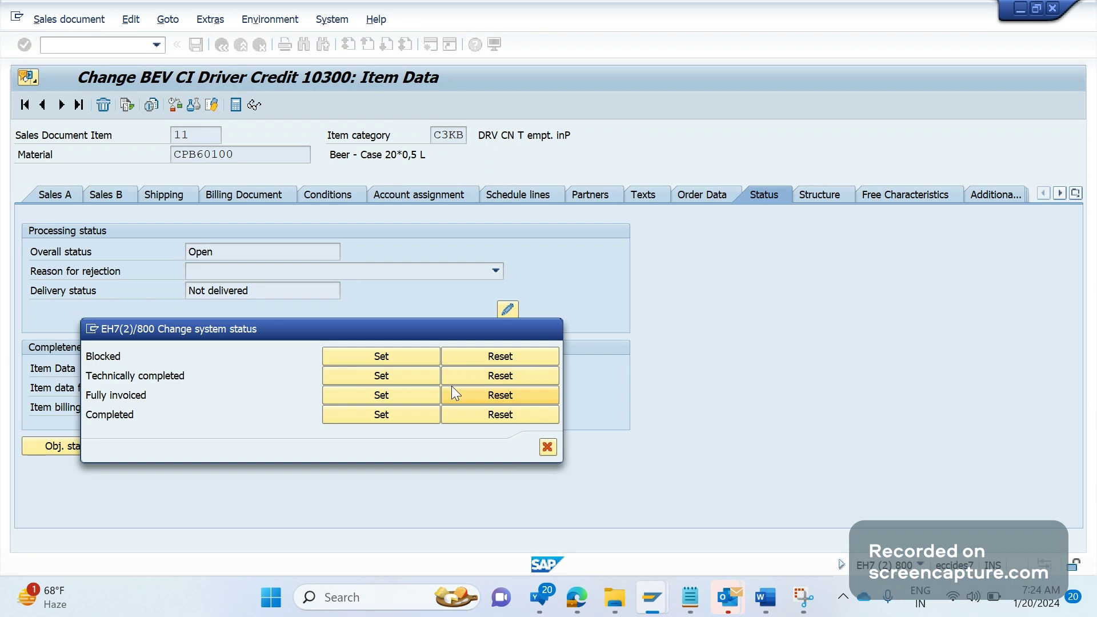
pyautogui.click(453, 389)
pyautogui.click(509, 483)
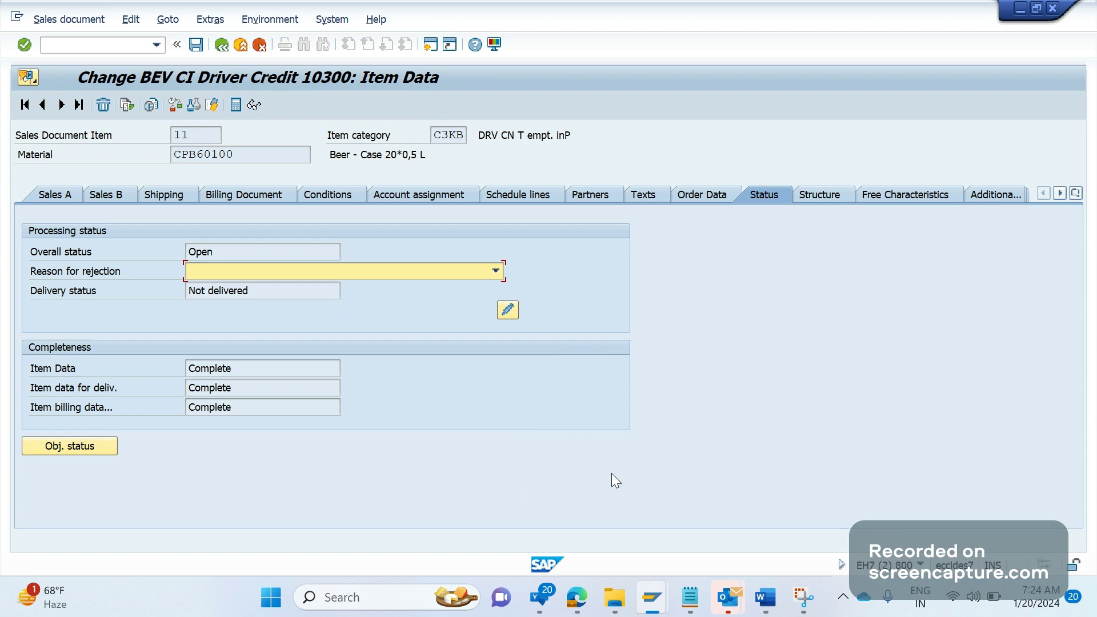
pyautogui.click(660, 594)
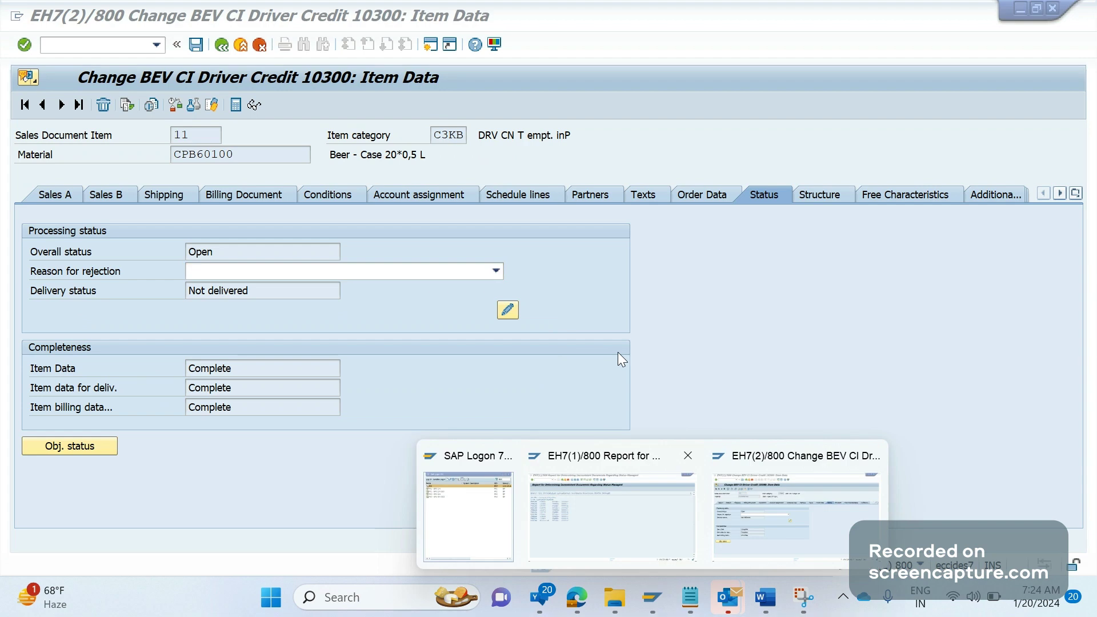
pyautogui.click(618, 352)
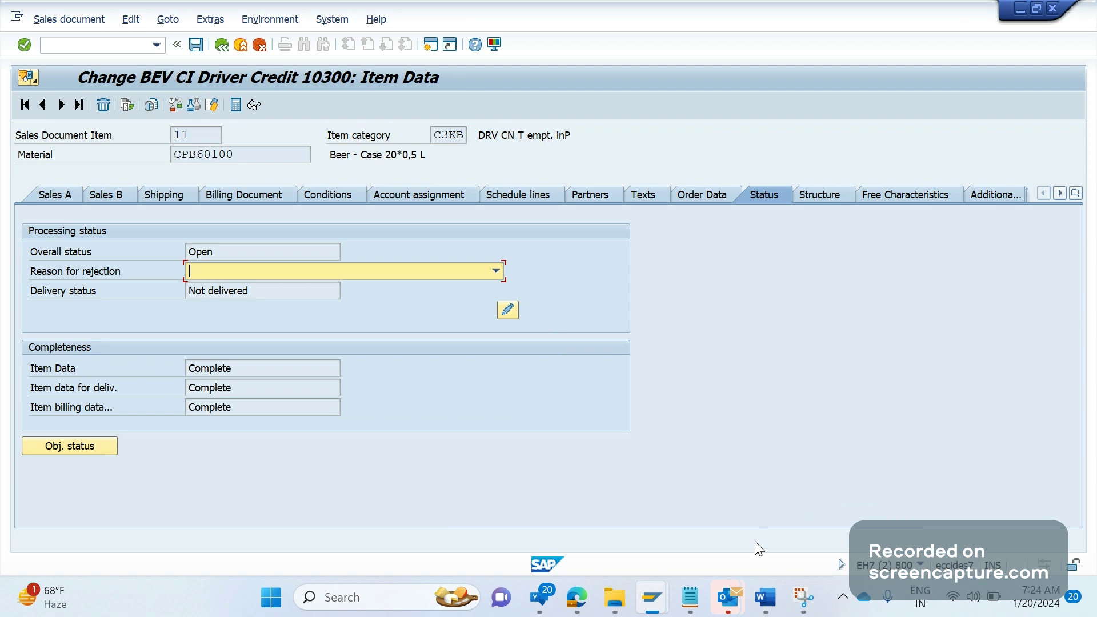
pyautogui.click(766, 606)
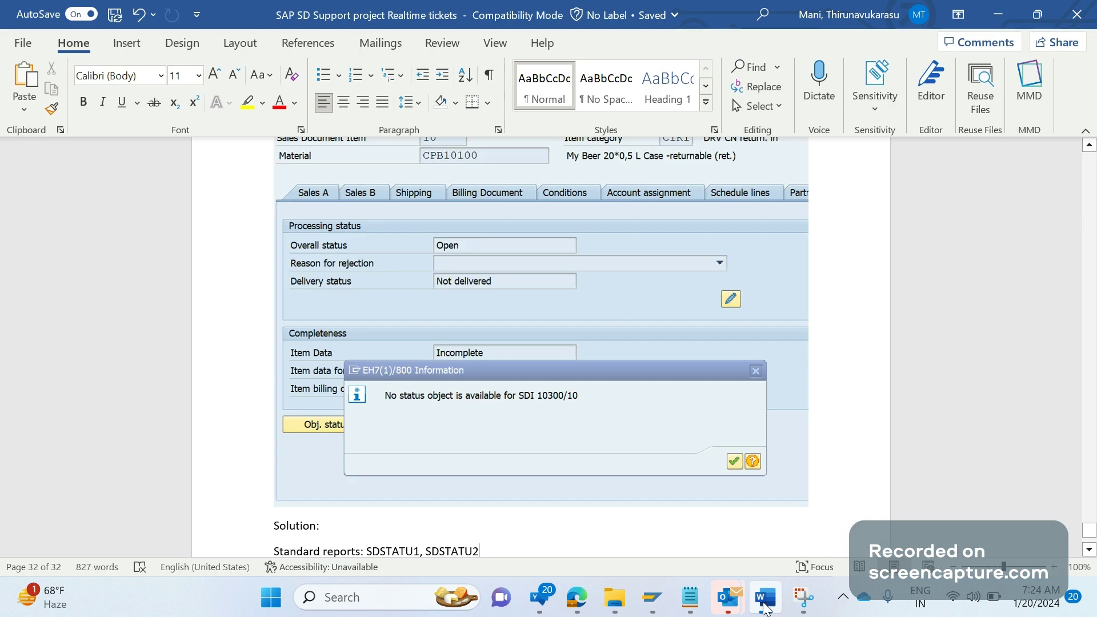
# Step: Select the SAP screenshot and scroll up toward the Ticket 19 heading
pyautogui.click(818, 443)
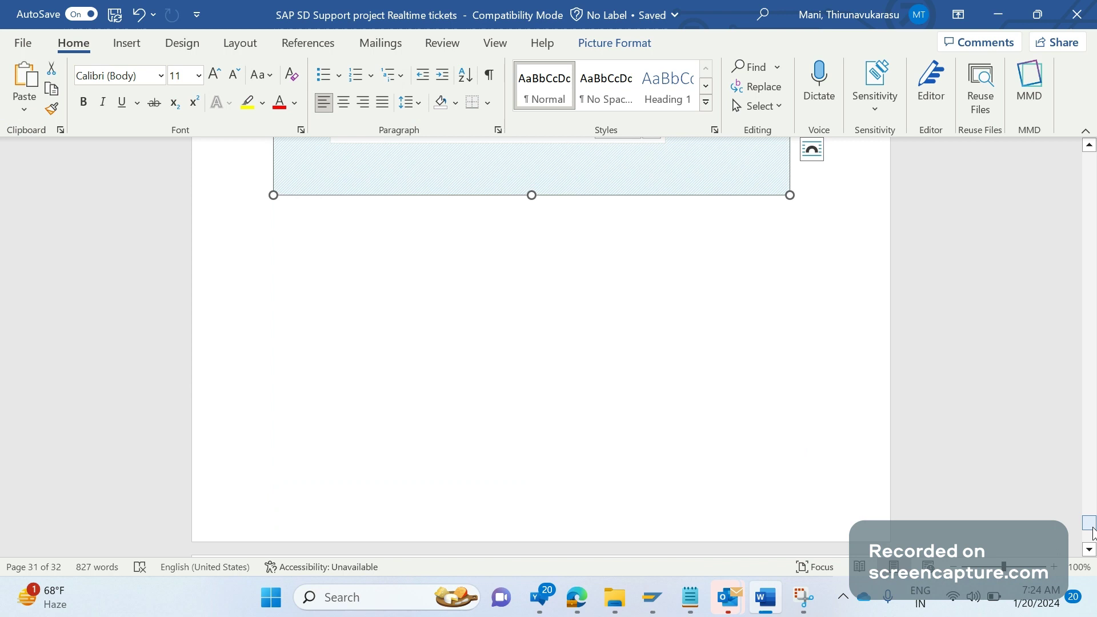
pyautogui.moveTo(1092, 529); pyautogui.dragTo(1090, 526)
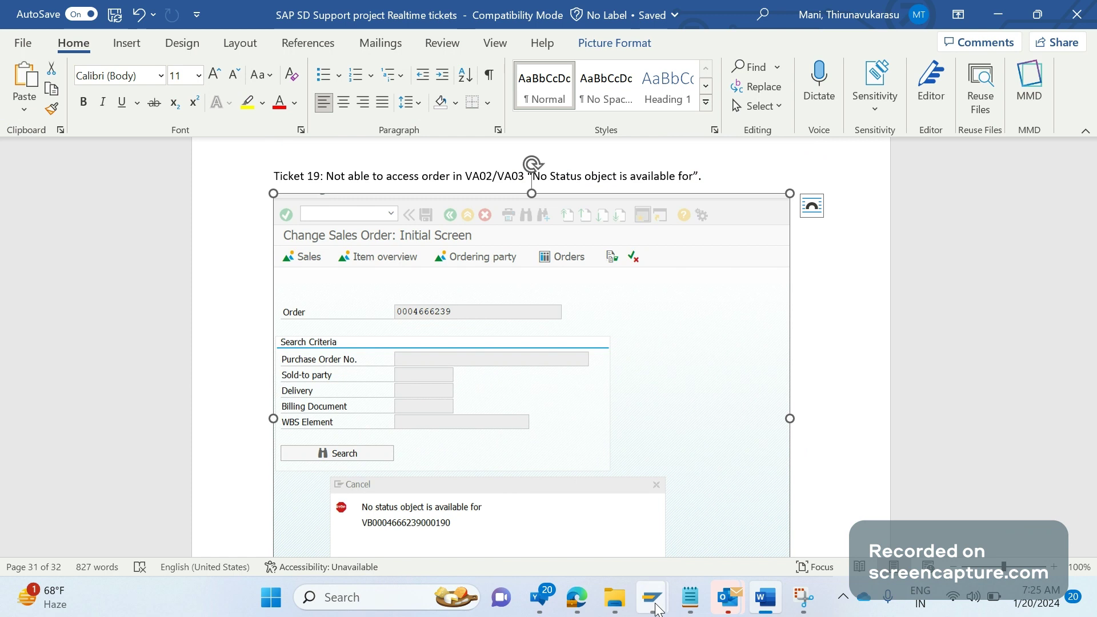
# Step: Go back to SE38, change the program from SDSTATU1 to SDSTATU2, and execute it
pyautogui.moveTo(656, 609)
pyautogui.click(689, 513)
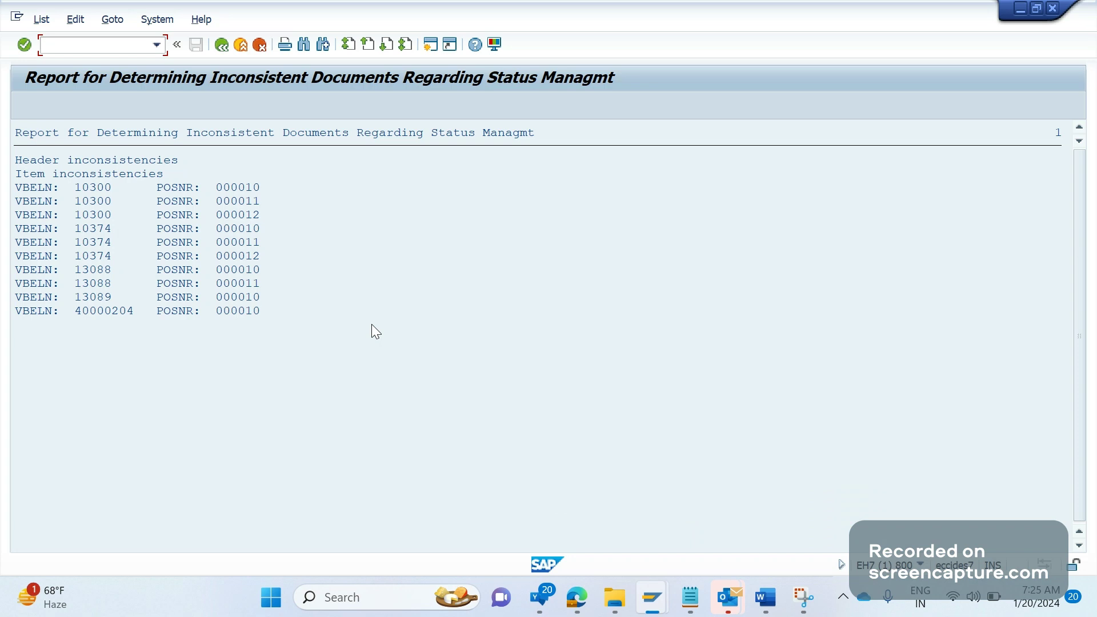
pyautogui.click(221, 45)
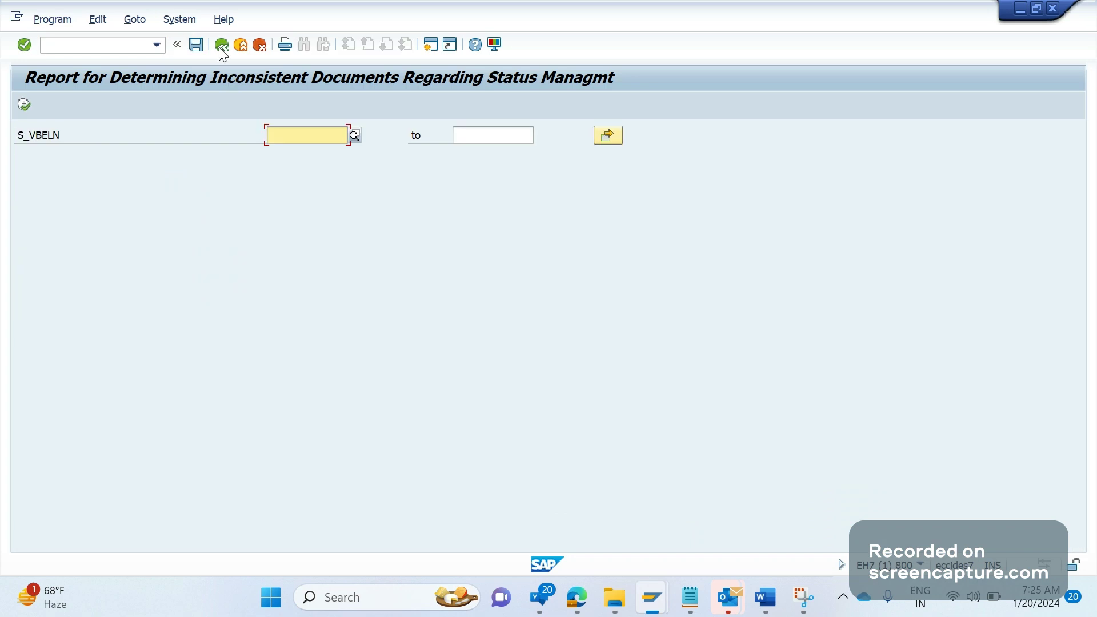
pyautogui.click(221, 45)
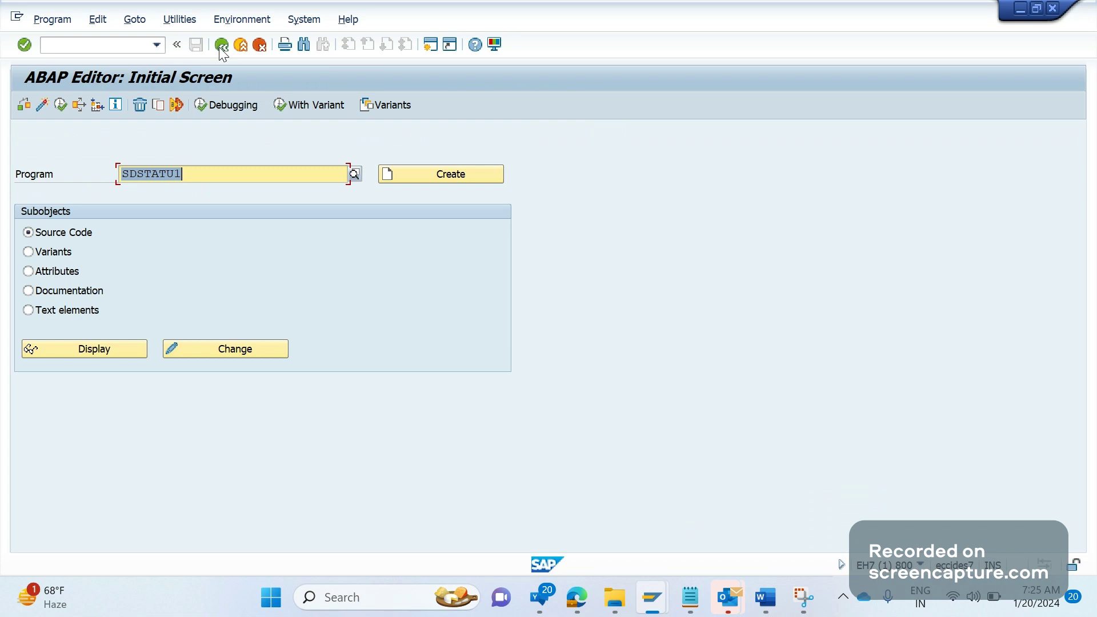
pyautogui.press('BackSpace')
pyautogui.press('BackSpace')
pyautogui.press('BackSpace')
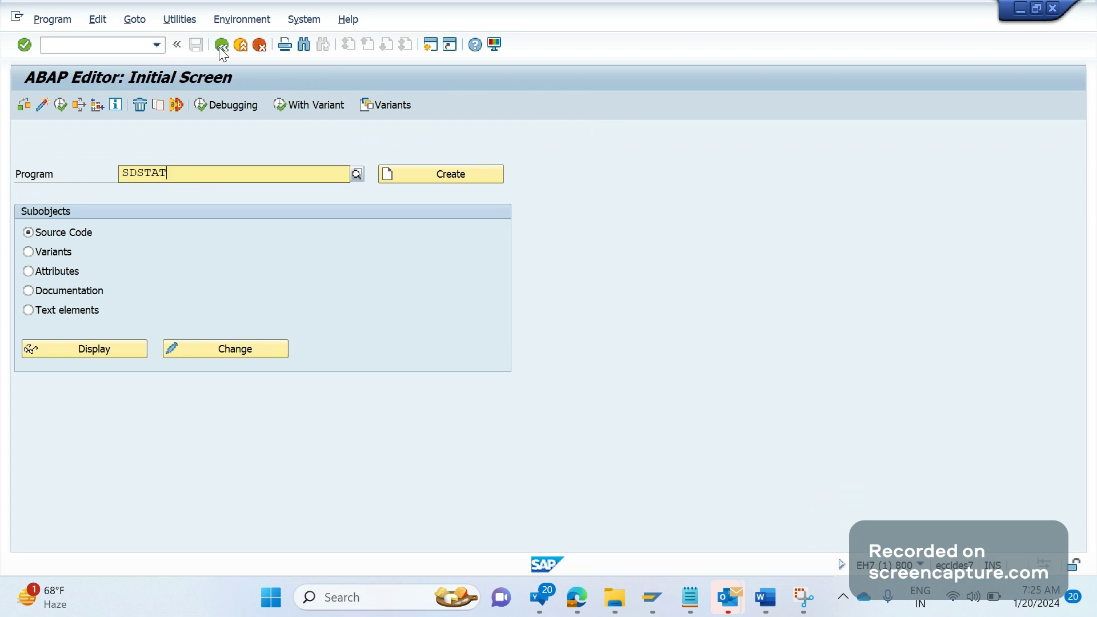
pyautogui.write('U2')
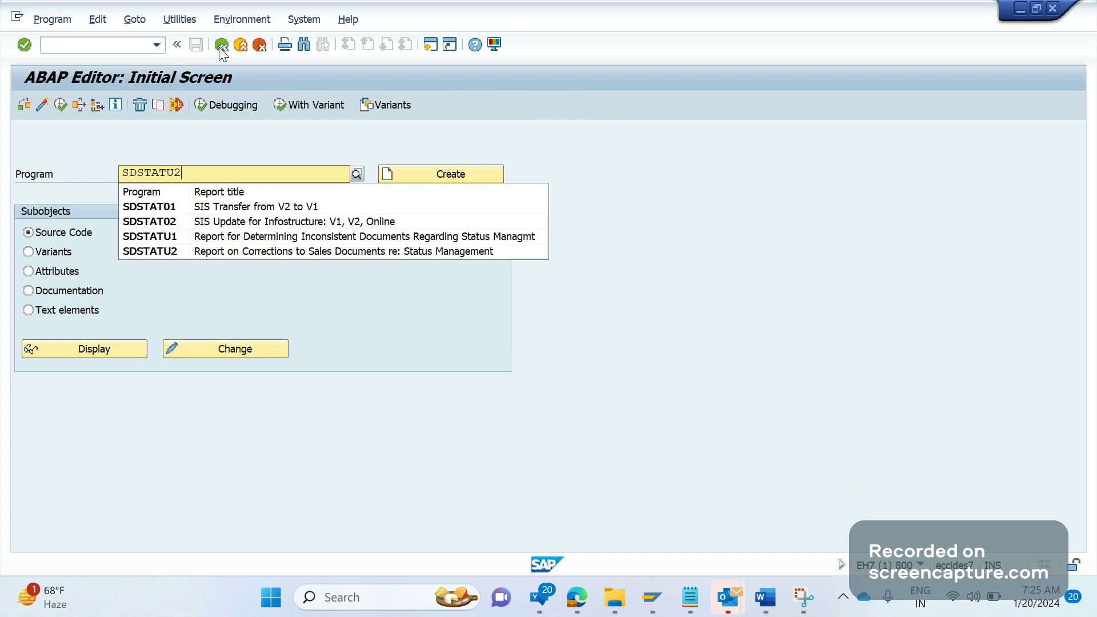
pyautogui.press('Return')
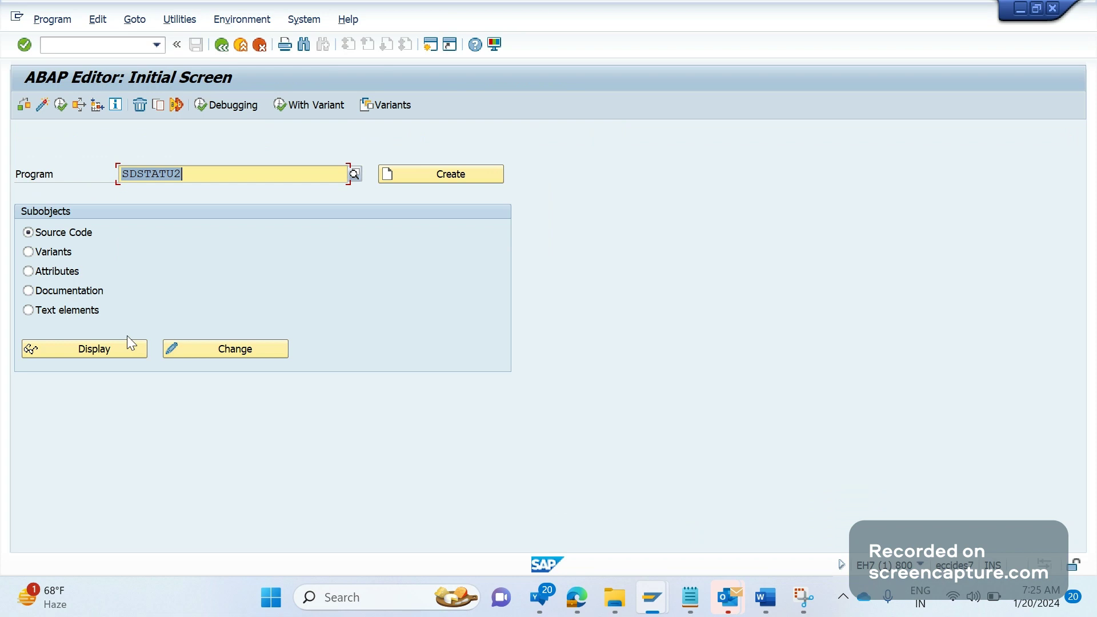
pyautogui.click(62, 105)
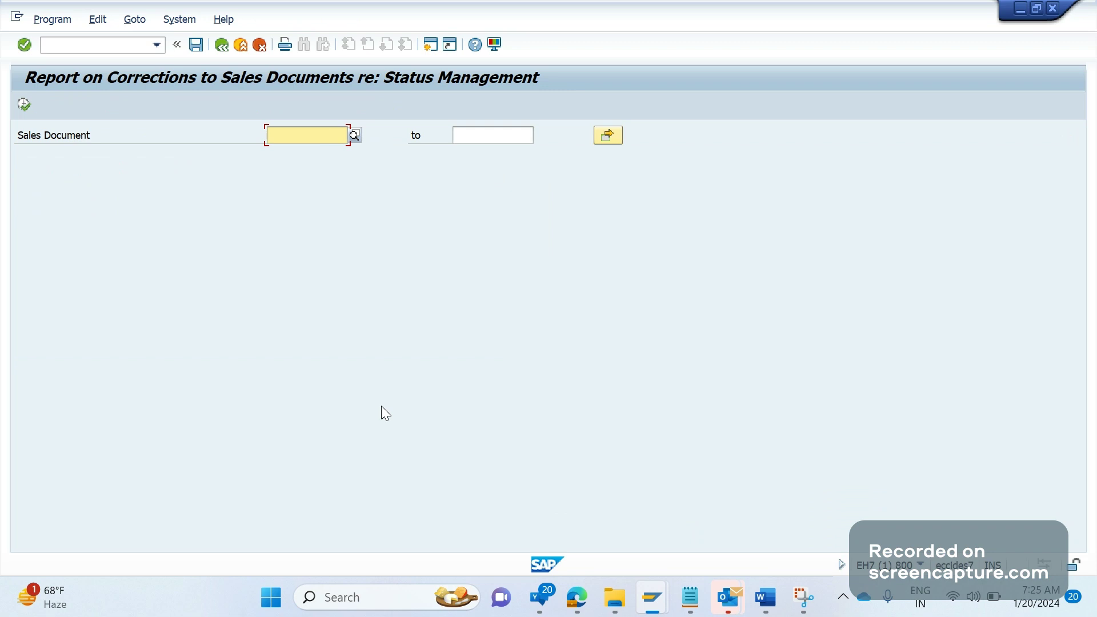
# Step: Scroll Word down to the Solution note listing SDSTATU1 and SDSTATU2
pyautogui.hotkey('alt', 'Tab')
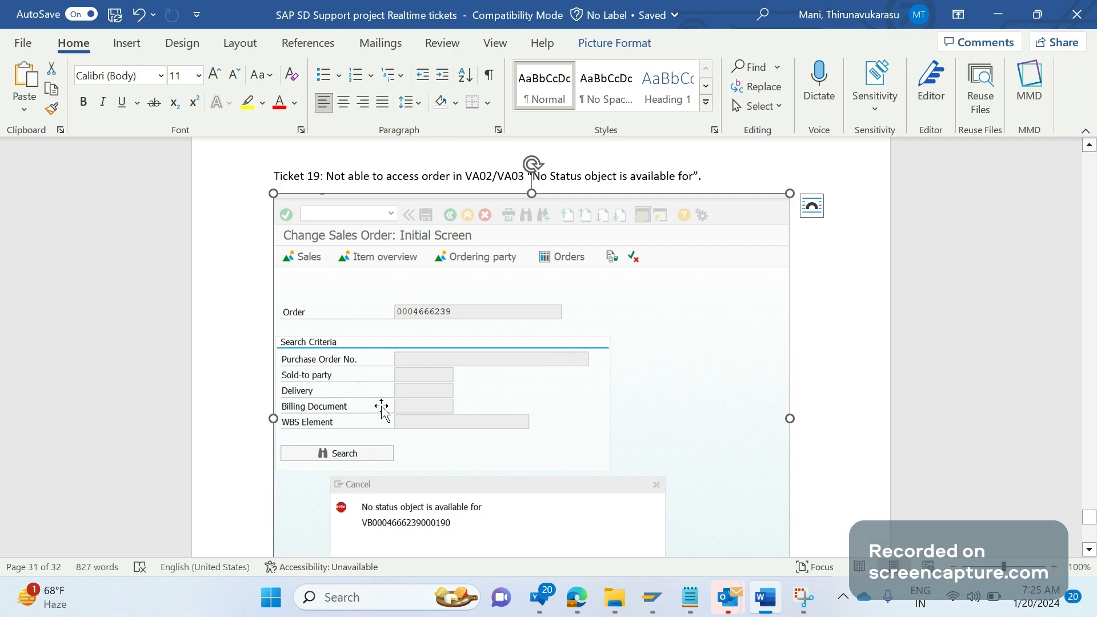
pyautogui.scroll(-3, 824, 380)
pyautogui.scroll(-5, 823, 380)
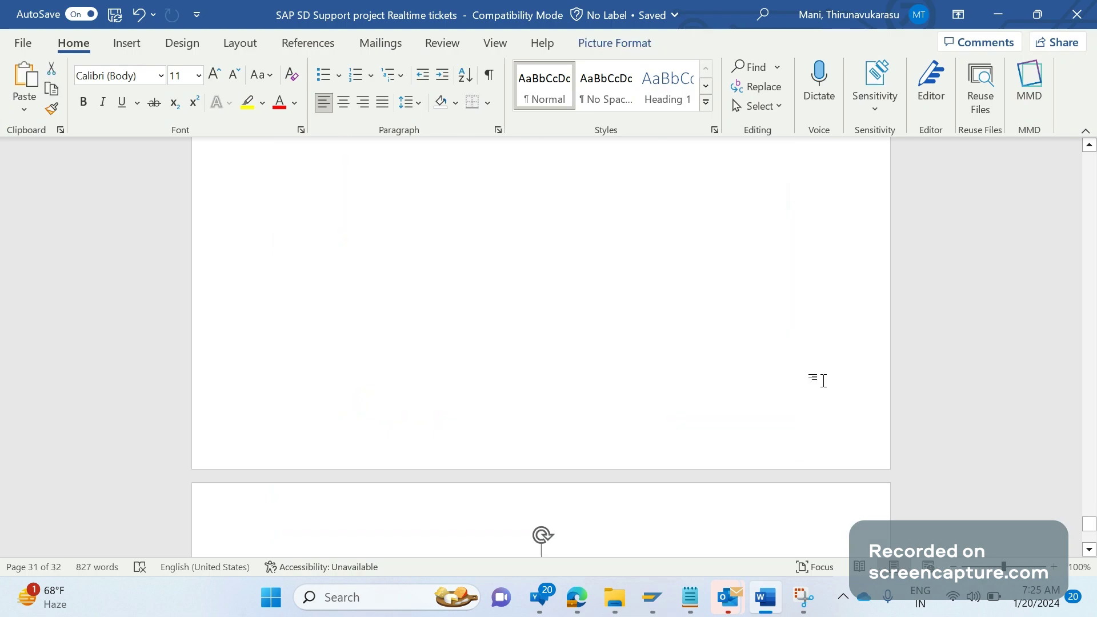
pyautogui.scroll(-2, 825, 381)
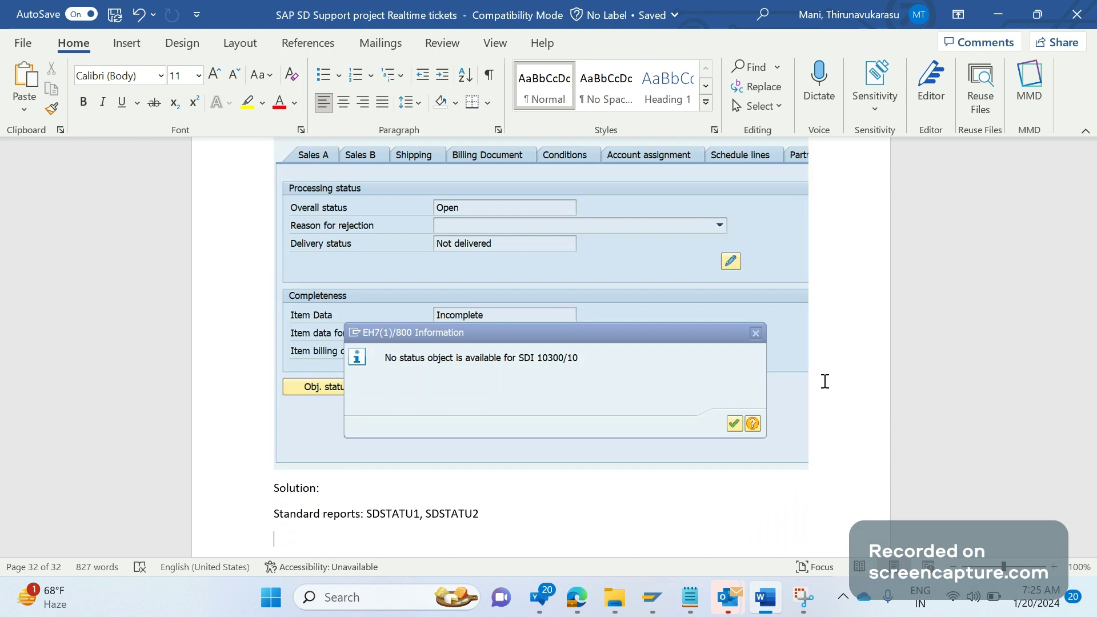
pyautogui.click(653, 598)
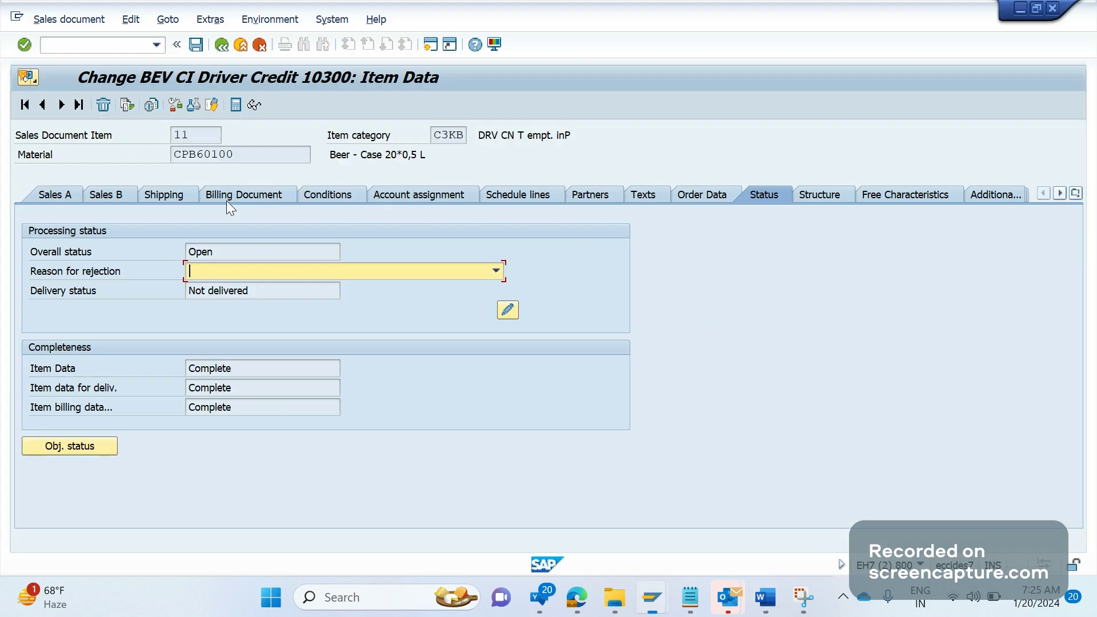
# Step: Open SE16 in a new session with /ose16 and select table JSTO
pyautogui.click(90, 46)
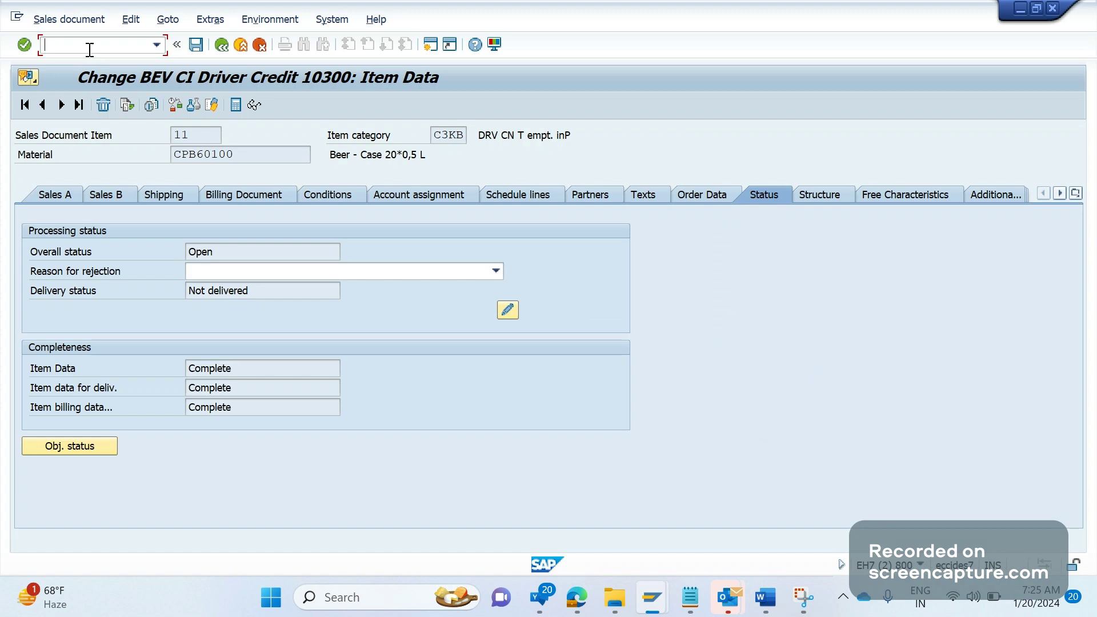
pyautogui.write('/ose16')
pyautogui.press('Return')
pyautogui.write('JST')
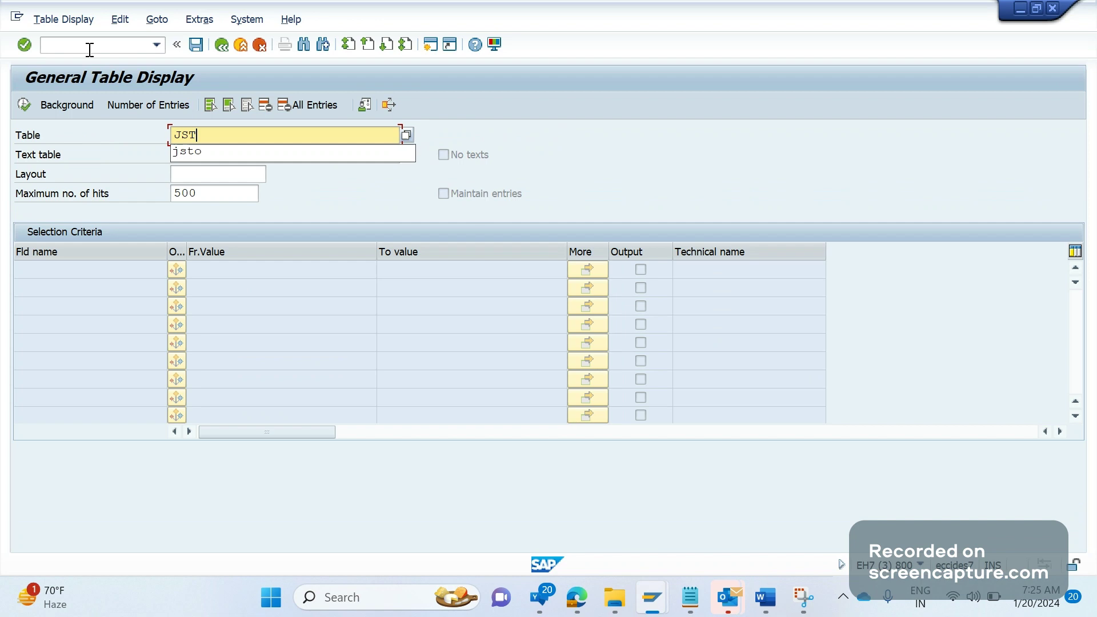
pyautogui.write('O')
pyautogui.press('Return')
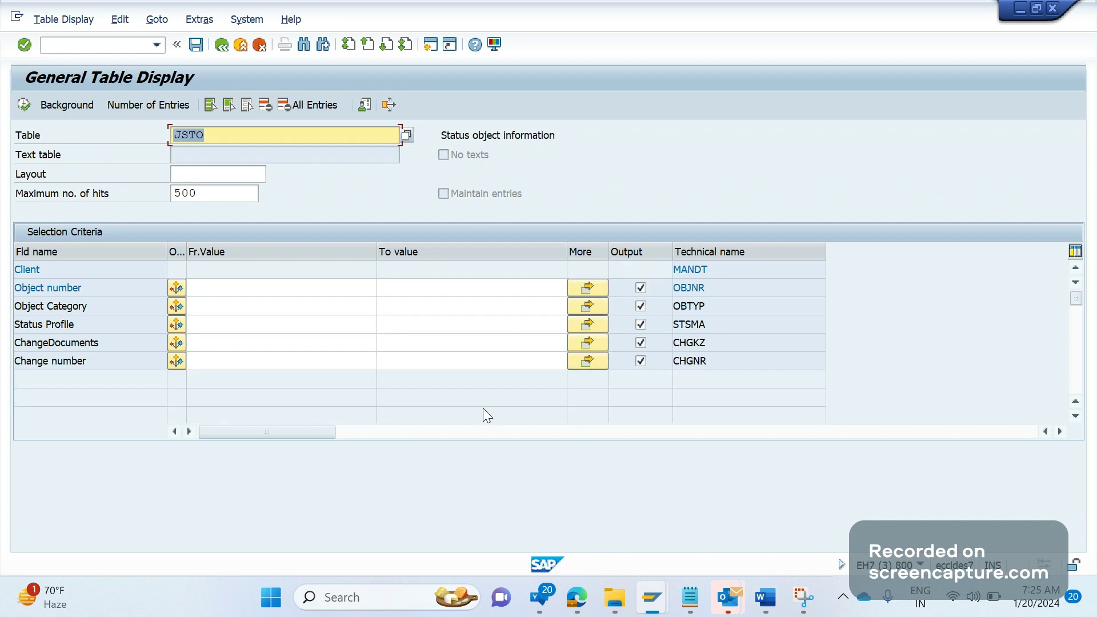
# Step: Return to the JSTO selection screen and run it with object number *10300*
pyautogui.moveTo(657, 604)
pyautogui.click(697, 508)
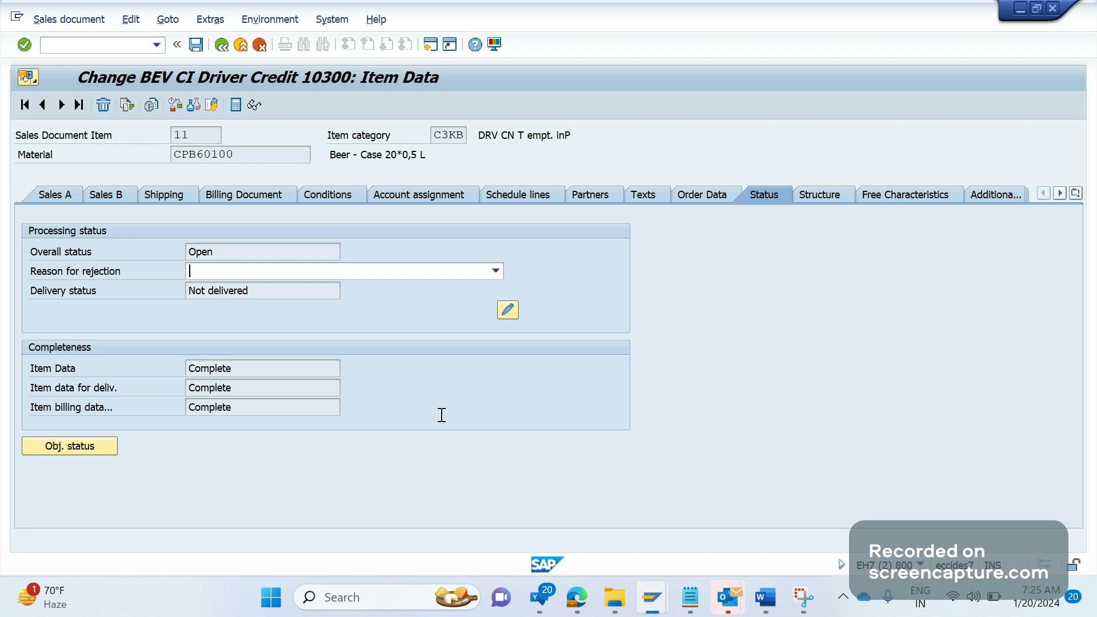
pyautogui.click(221, 44)
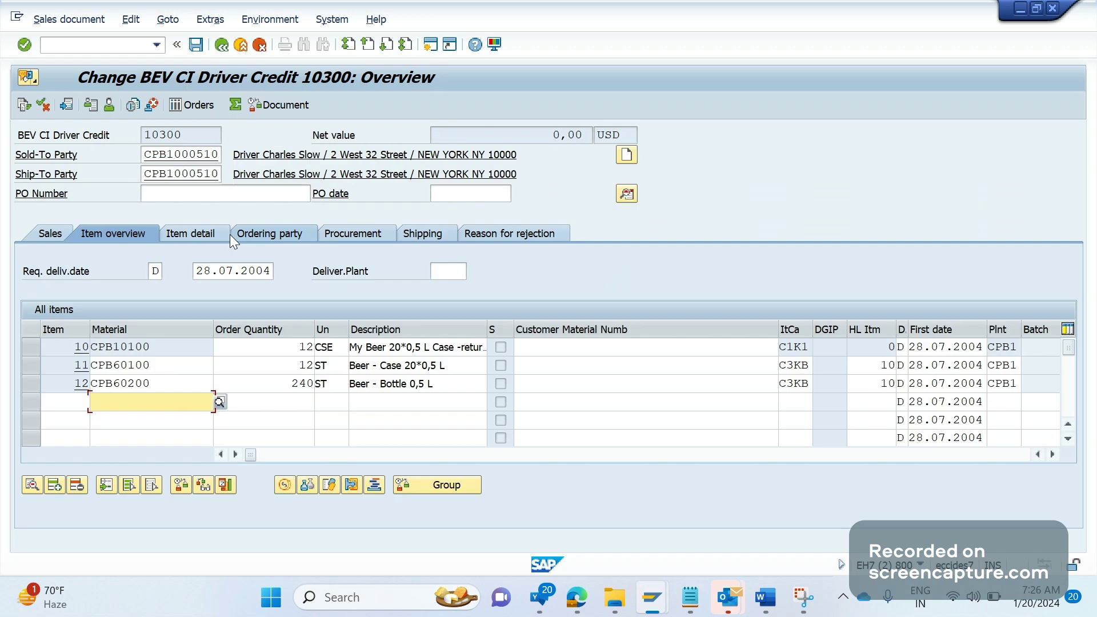
pyautogui.press('super+Tab')
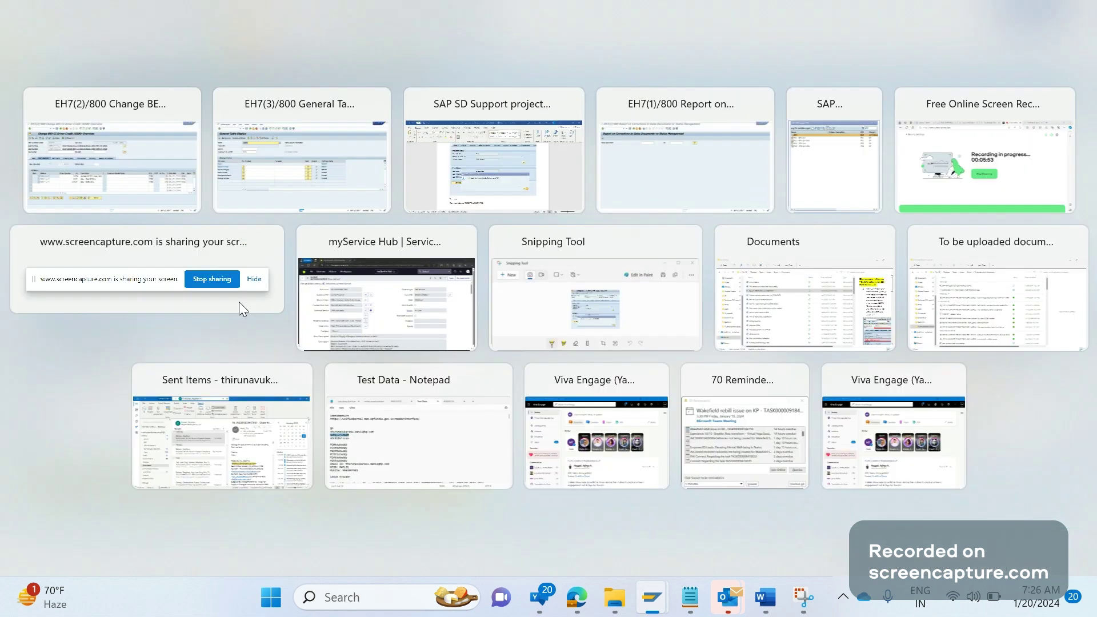
pyautogui.click(257, 166)
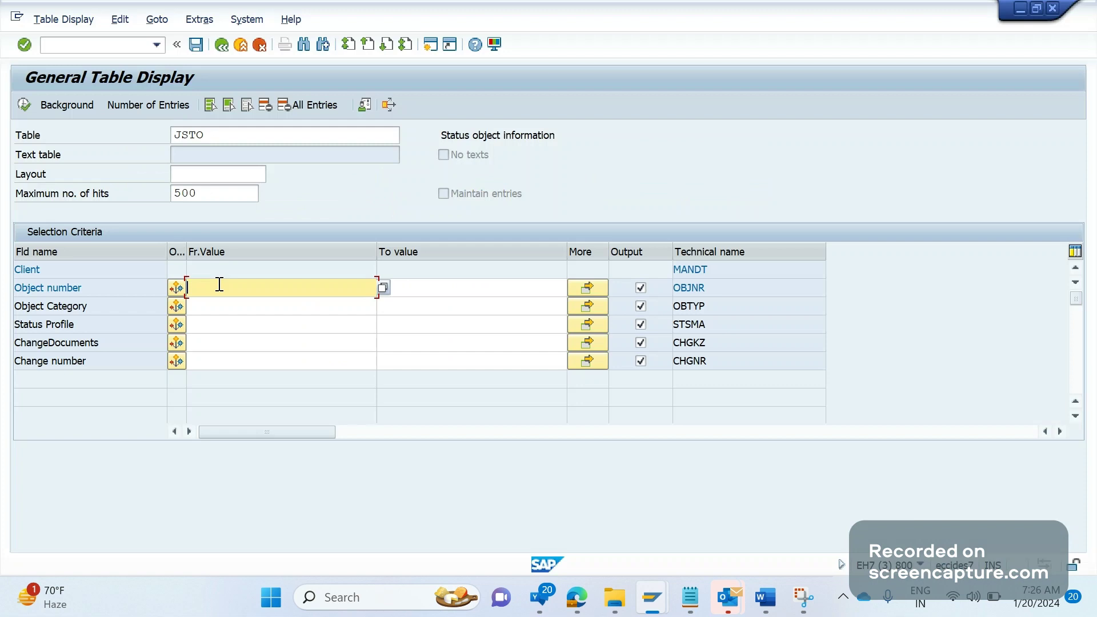
pyautogui.write('*')
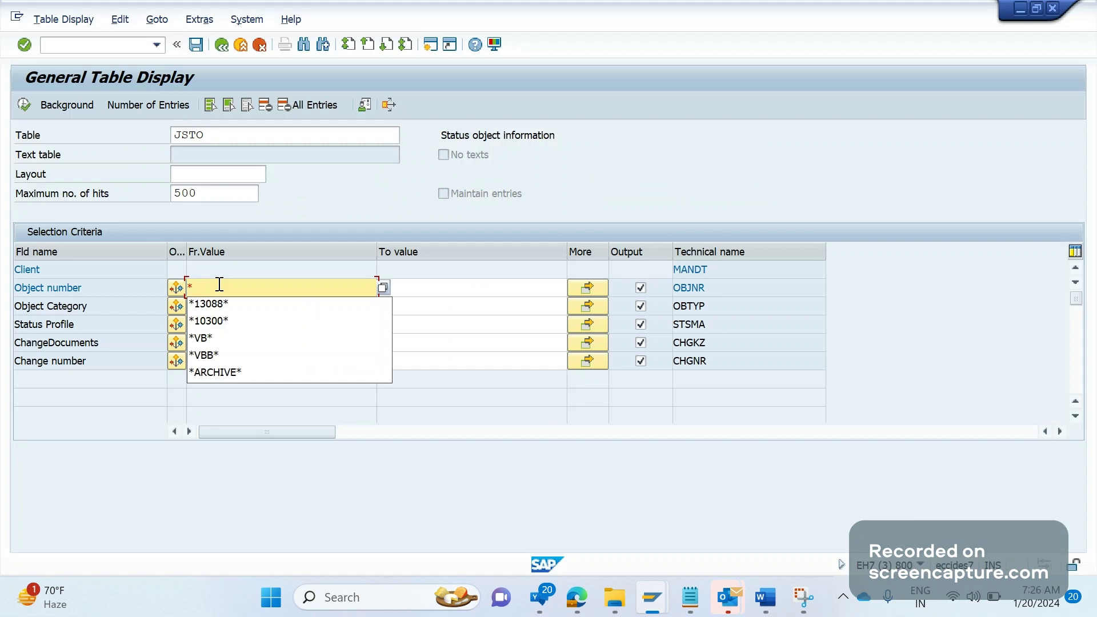
pyautogui.write('10300')
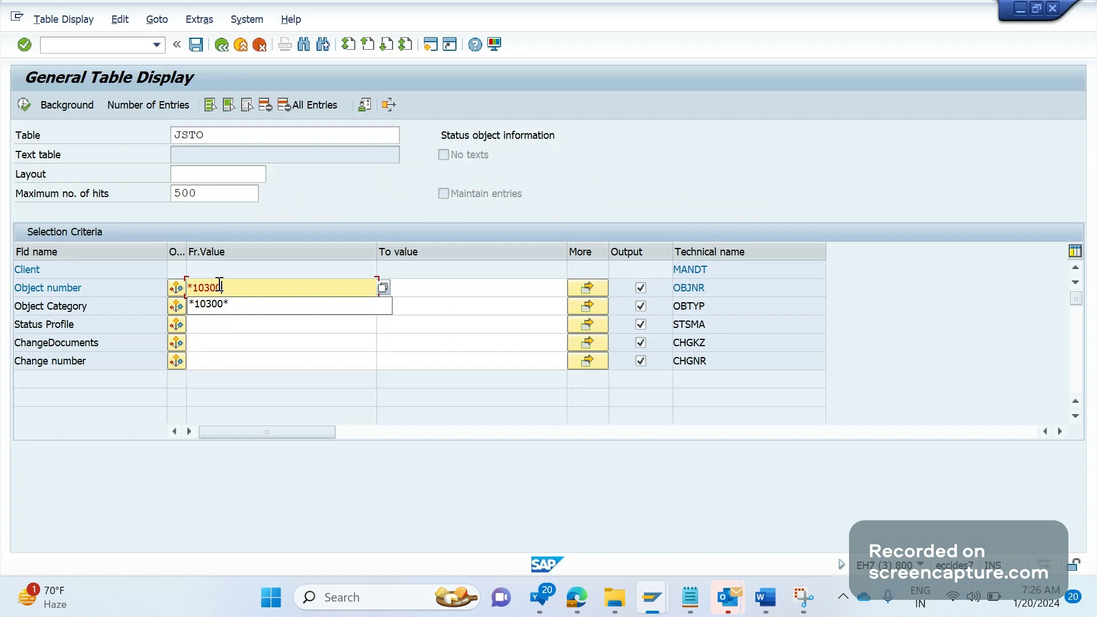
pyautogui.write('*')
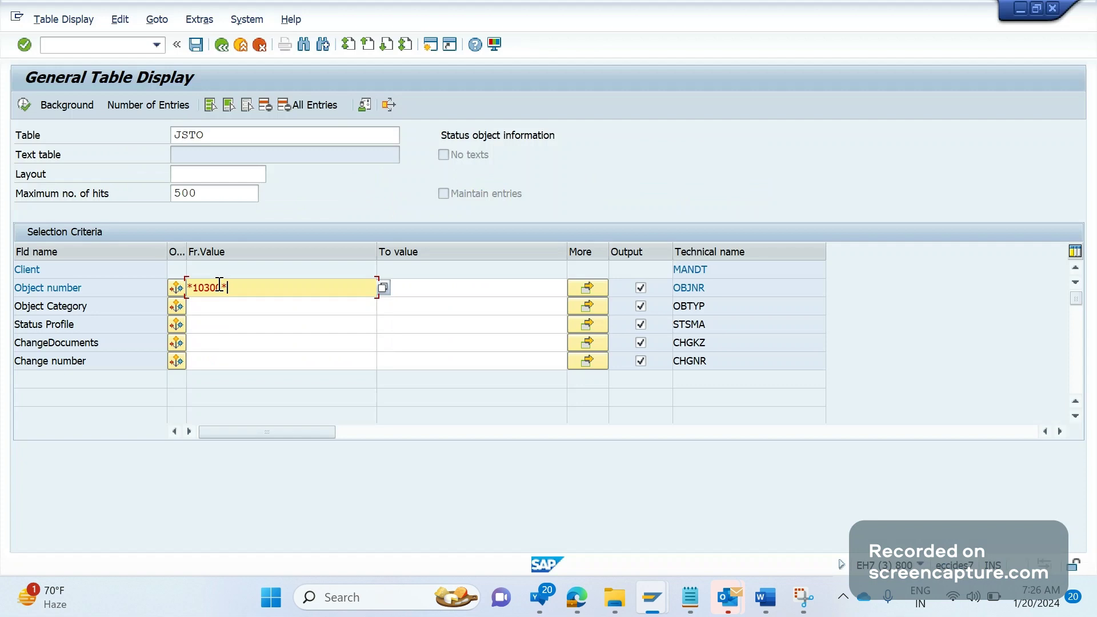
pyautogui.press('F8')
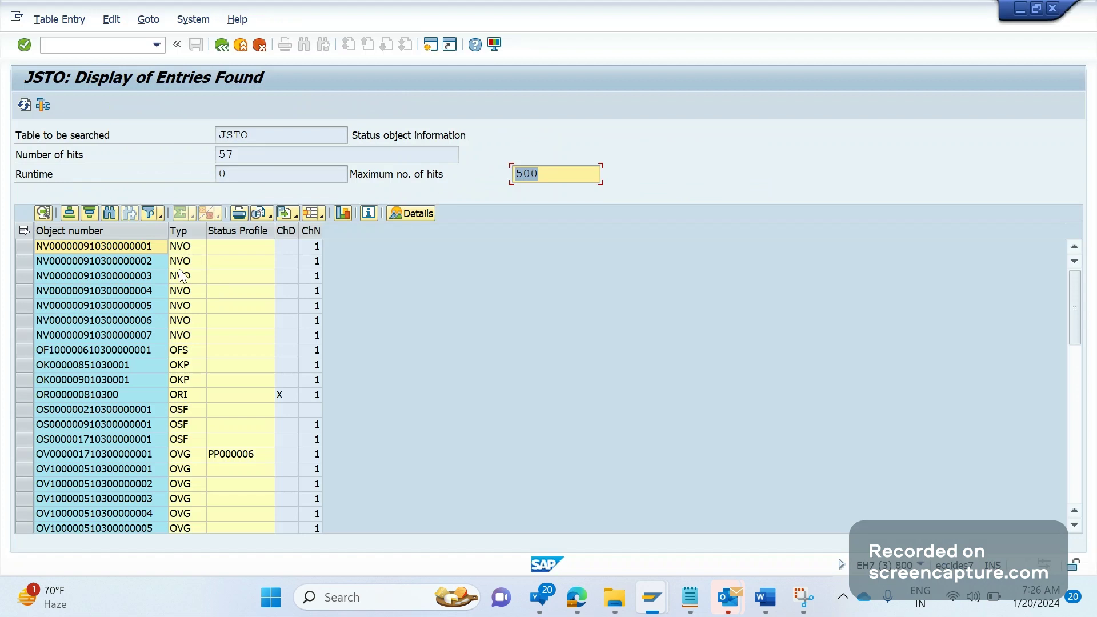
# Step: Rerun the JSTO selection with object category VBP and select the first of 14 results
pyautogui.click(223, 46)
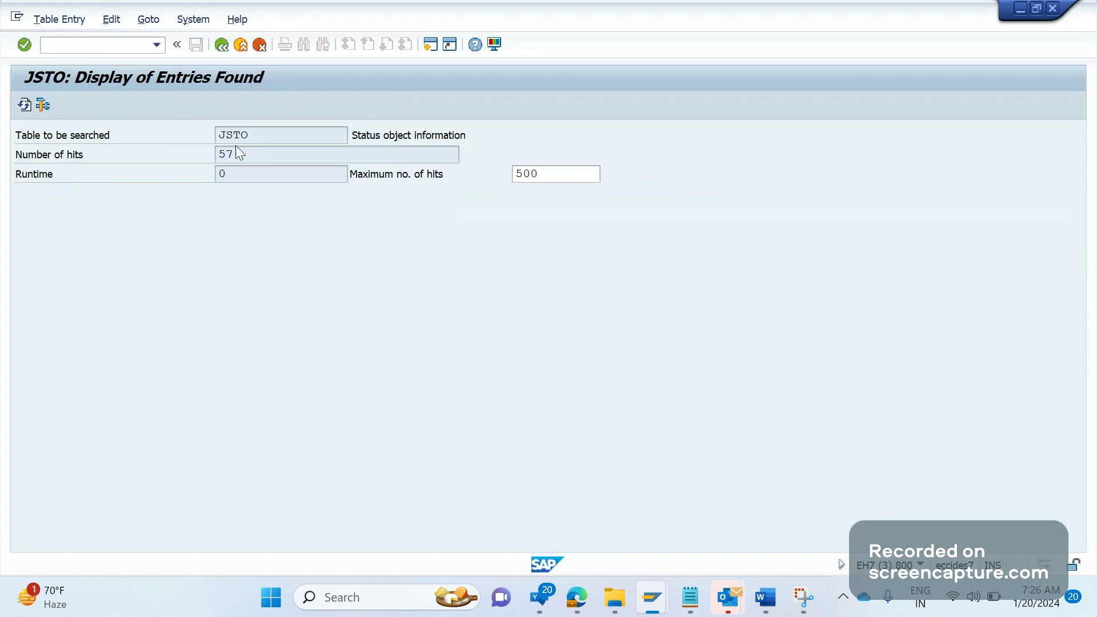
pyautogui.click(211, 305)
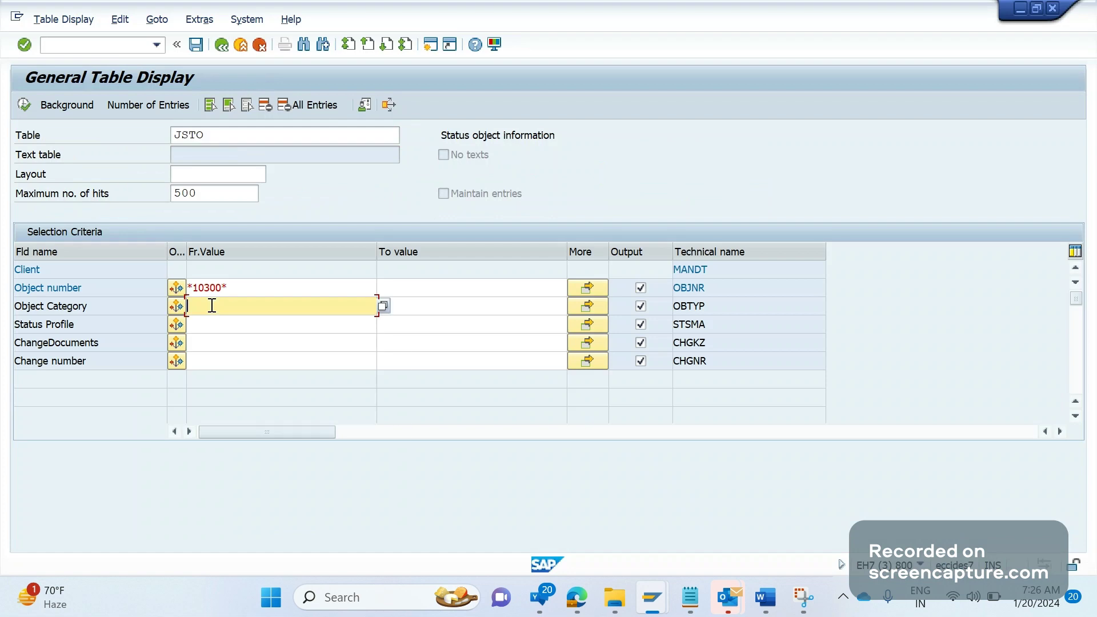
pyautogui.write('VBP')
pyautogui.press('F8')
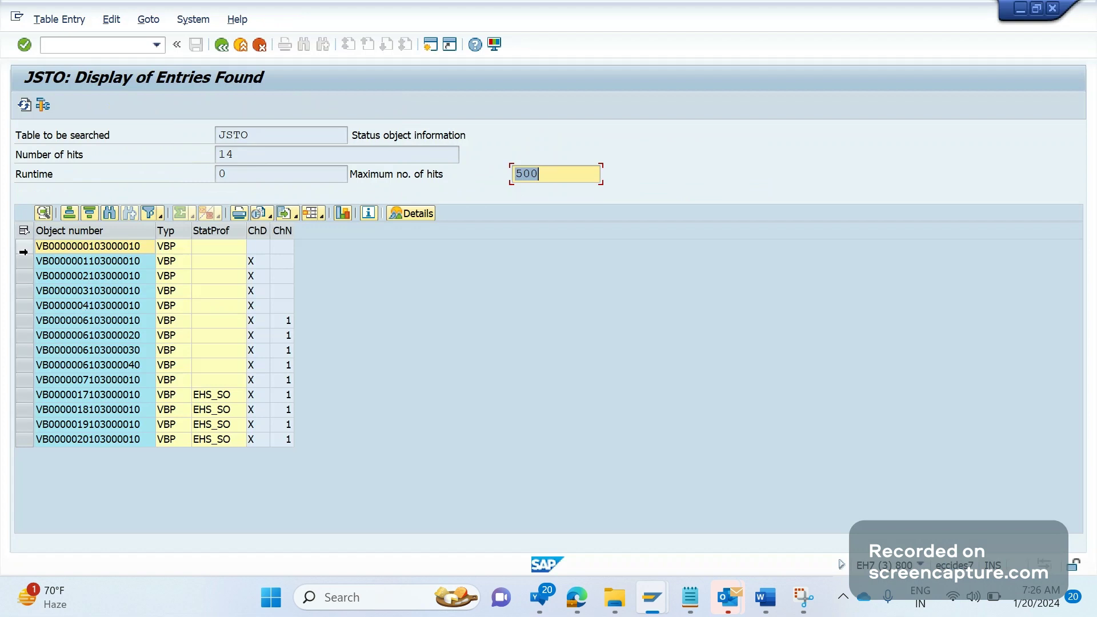
pyautogui.click(23, 247)
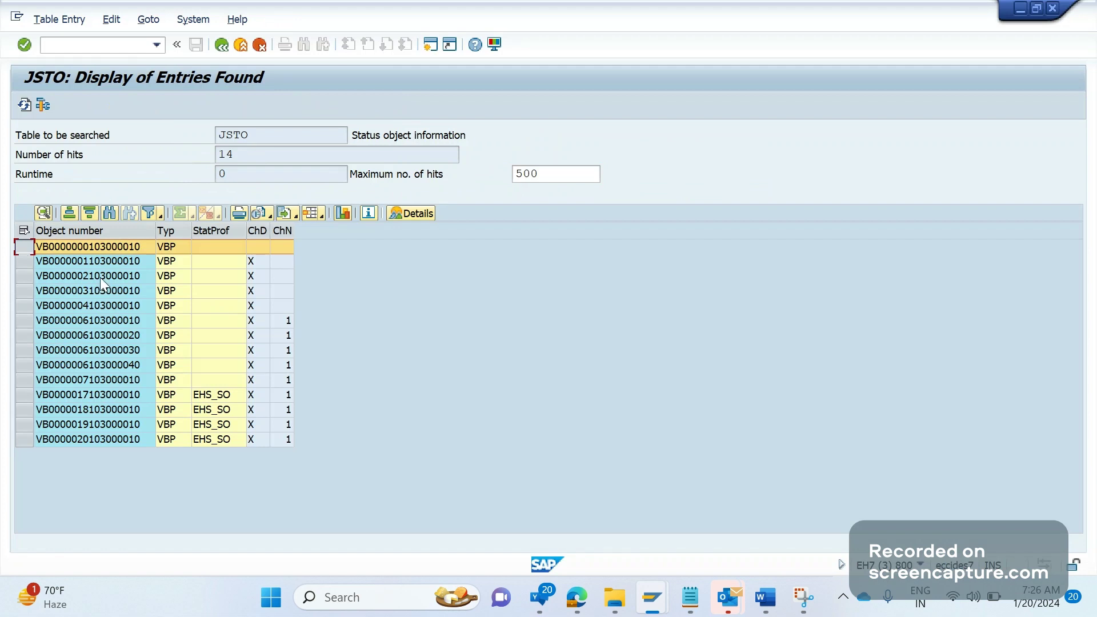
# Step: Copy the JSTO table name and description from the results, then return to the SDSTATU2 screen
pyautogui.click(652, 611)
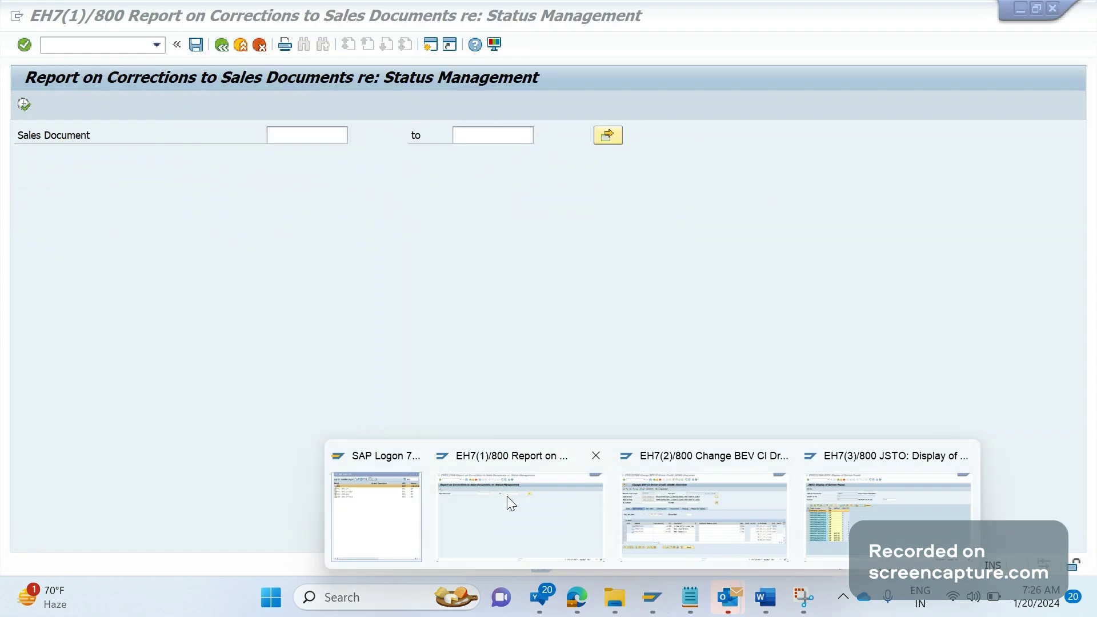
pyautogui.click(506, 496)
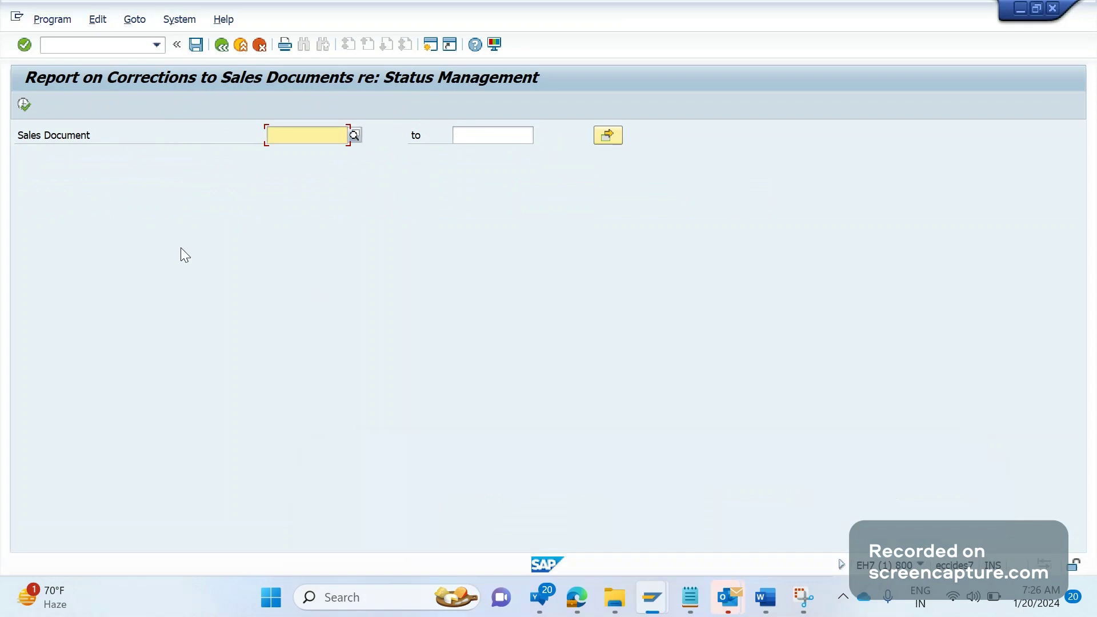
pyautogui.hotkey('alt', 'Tab')
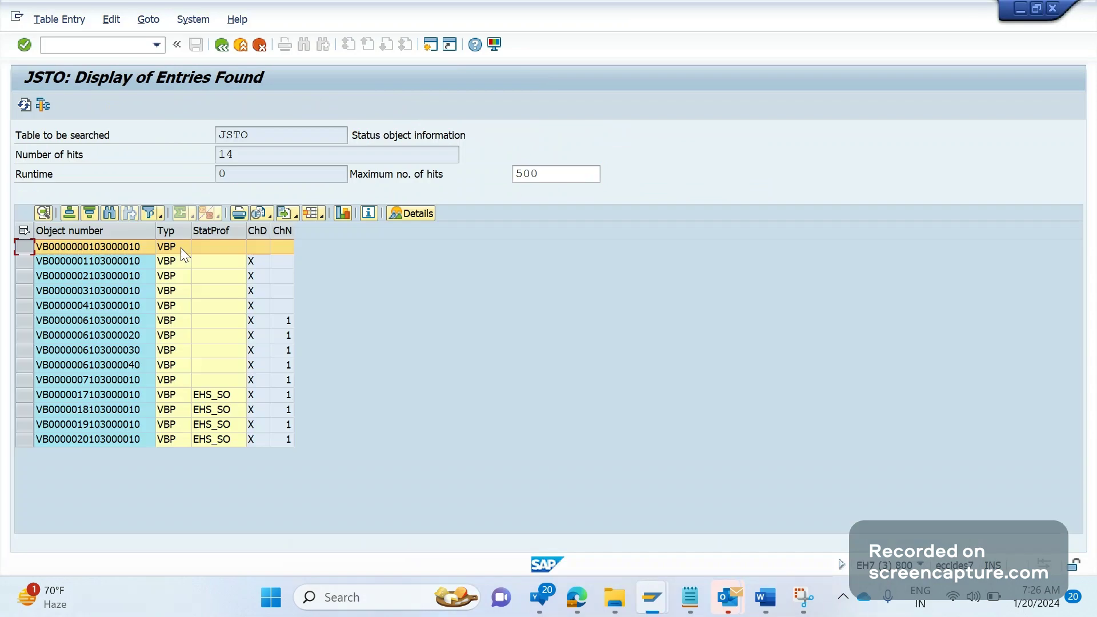
pyautogui.doubleClick(258, 139)
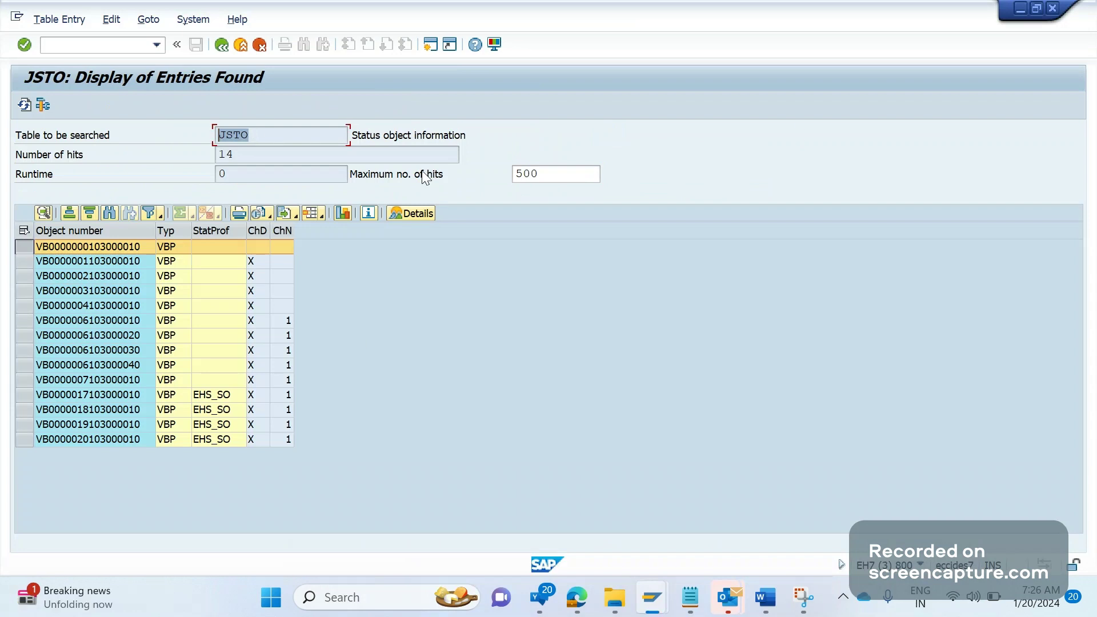
pyautogui.click(467, 136)
pyautogui.tripleClick(467, 136)
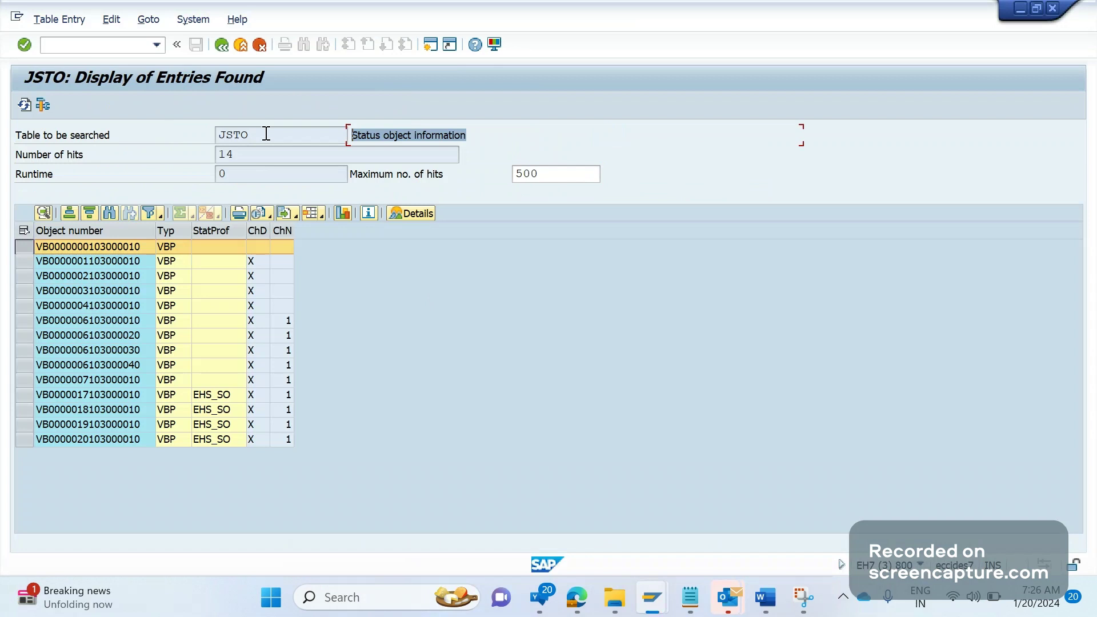
pyautogui.hotkey('alt', 'Tab')
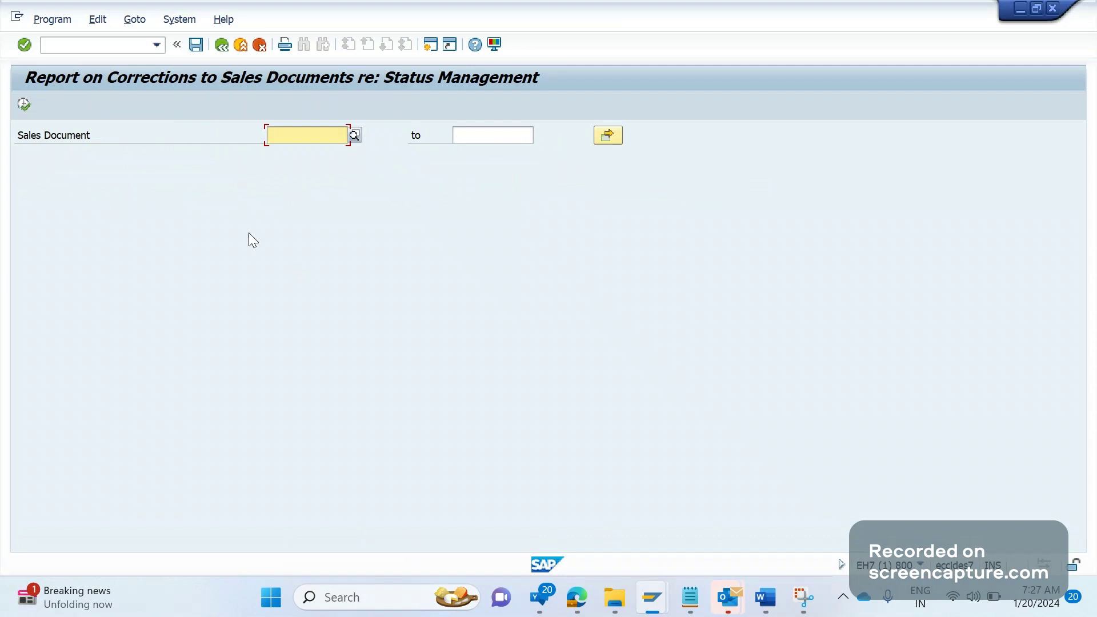
# Step: Paste sales document 10300 into SDSTATU2 and execute the correction for its header and items
pyautogui.press('F8')
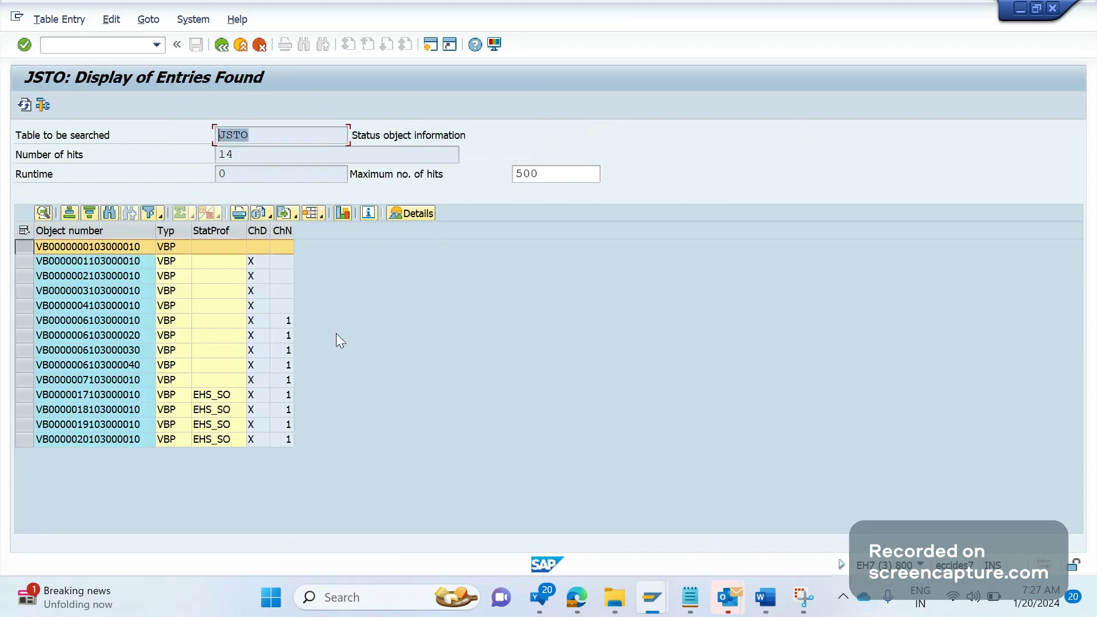
pyautogui.press('F3')
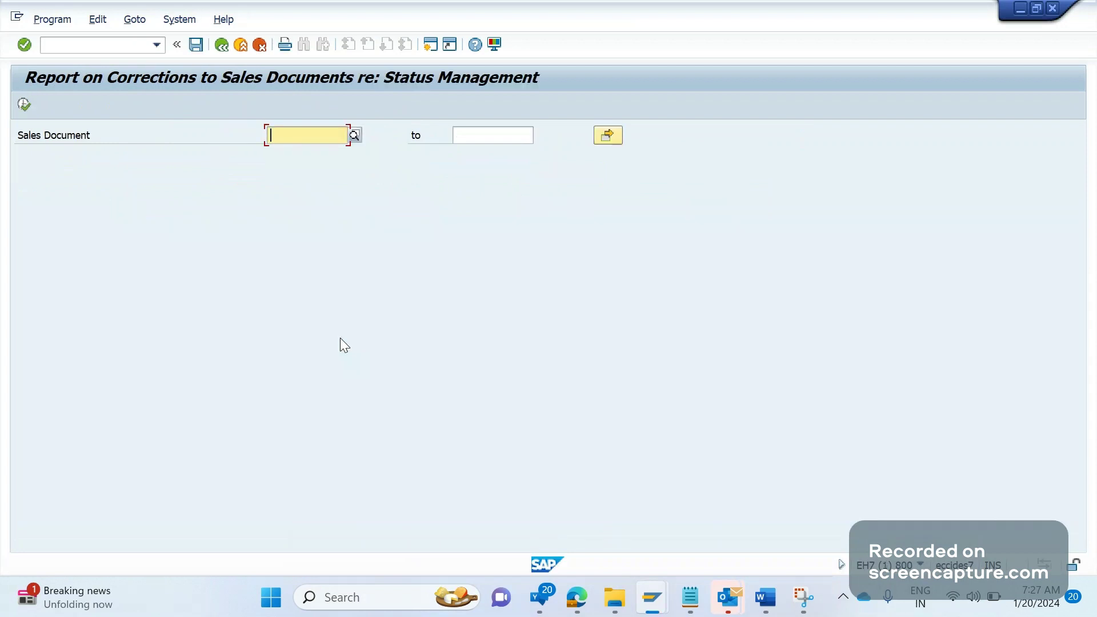
pyautogui.click(659, 600)
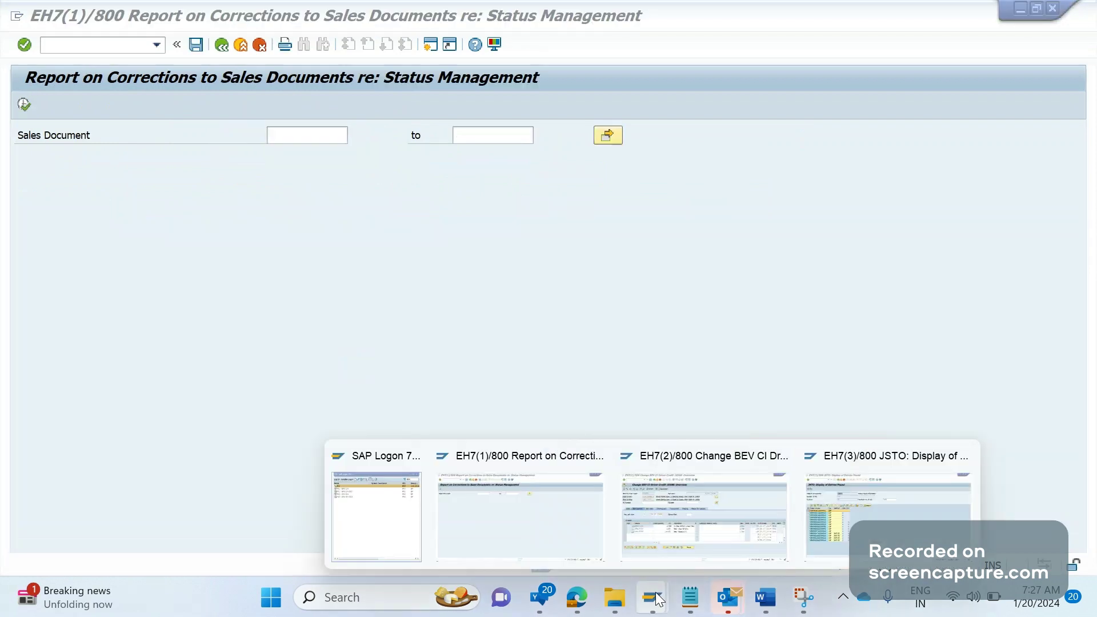
pyautogui.click(704, 514)
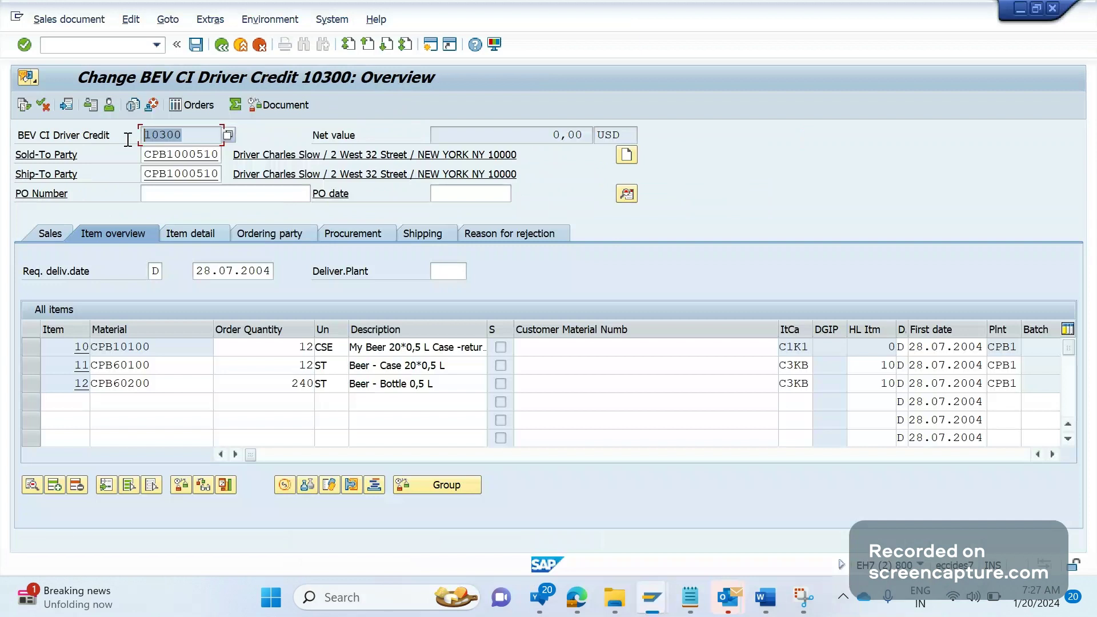
pyautogui.hotkey('alt', 'Tab')
pyautogui.write('10300')
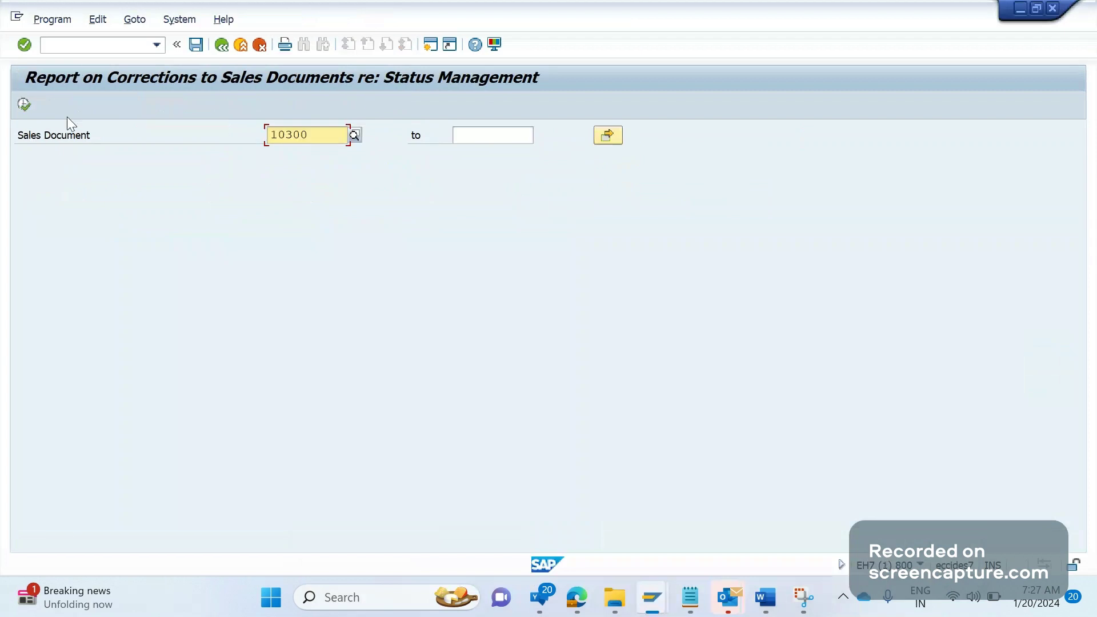
pyautogui.click(26, 106)
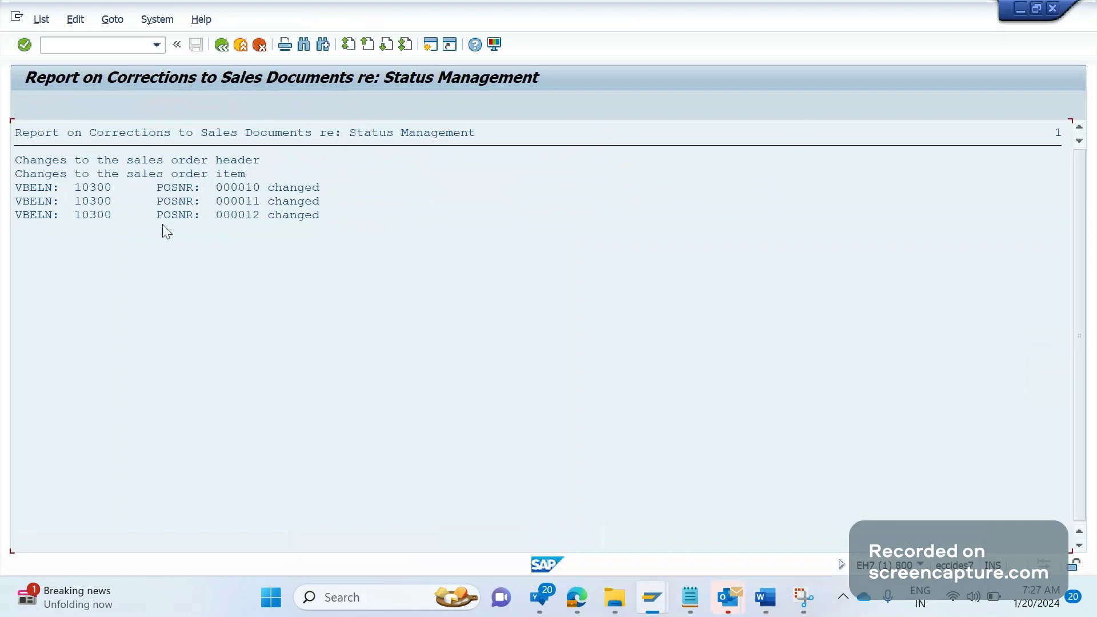
# Step: Refresh the JSTO results list to pick up the new status objects
pyautogui.click(654, 600)
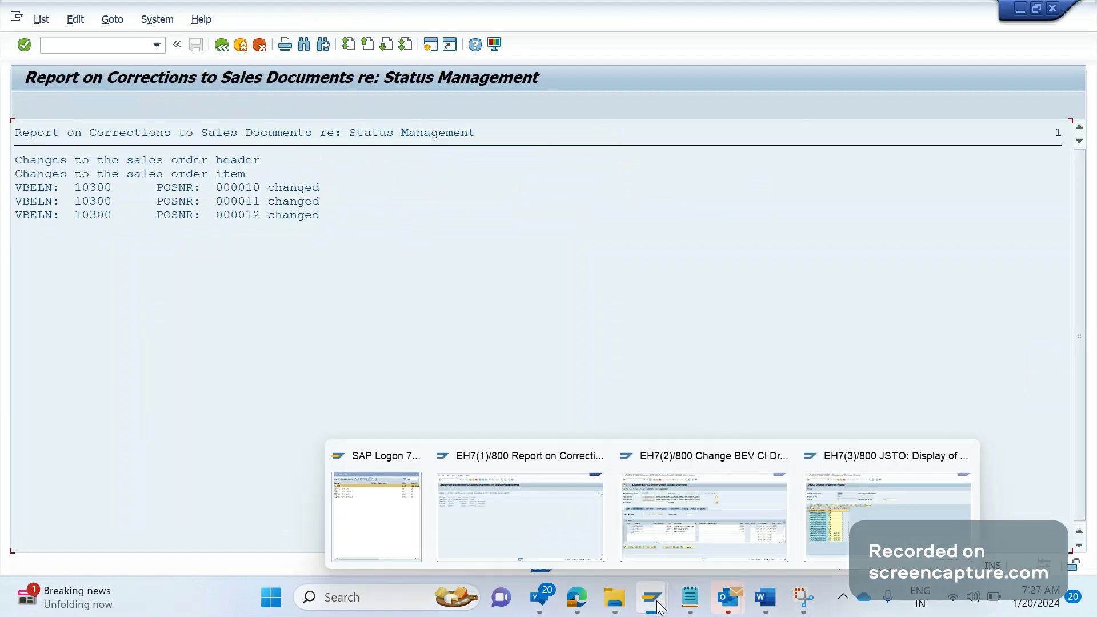
pyautogui.click(886, 499)
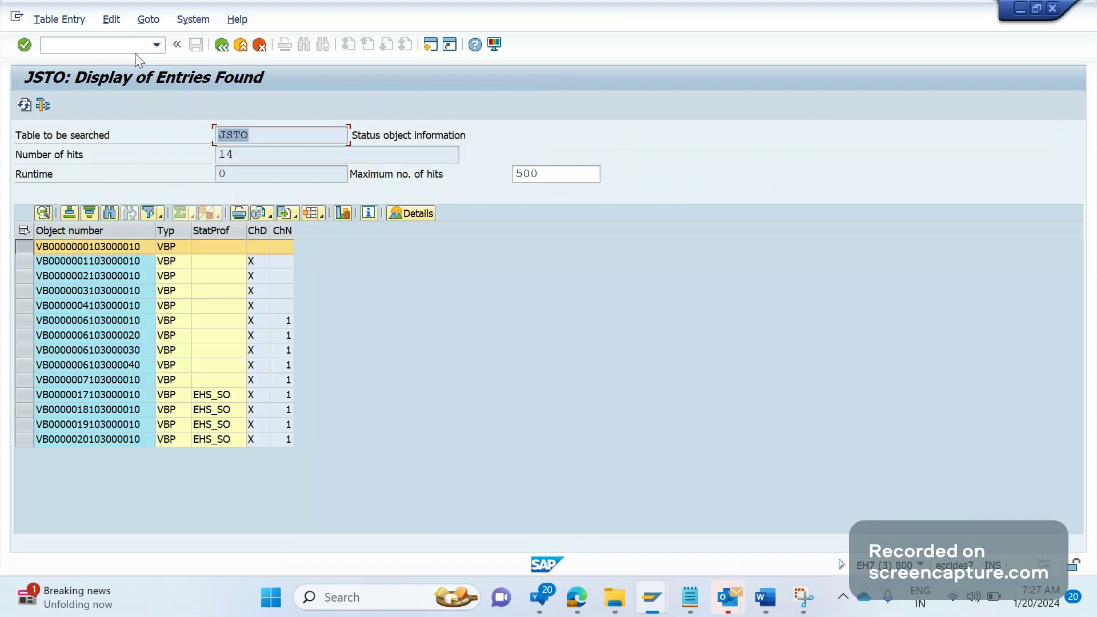
pyautogui.click(25, 105)
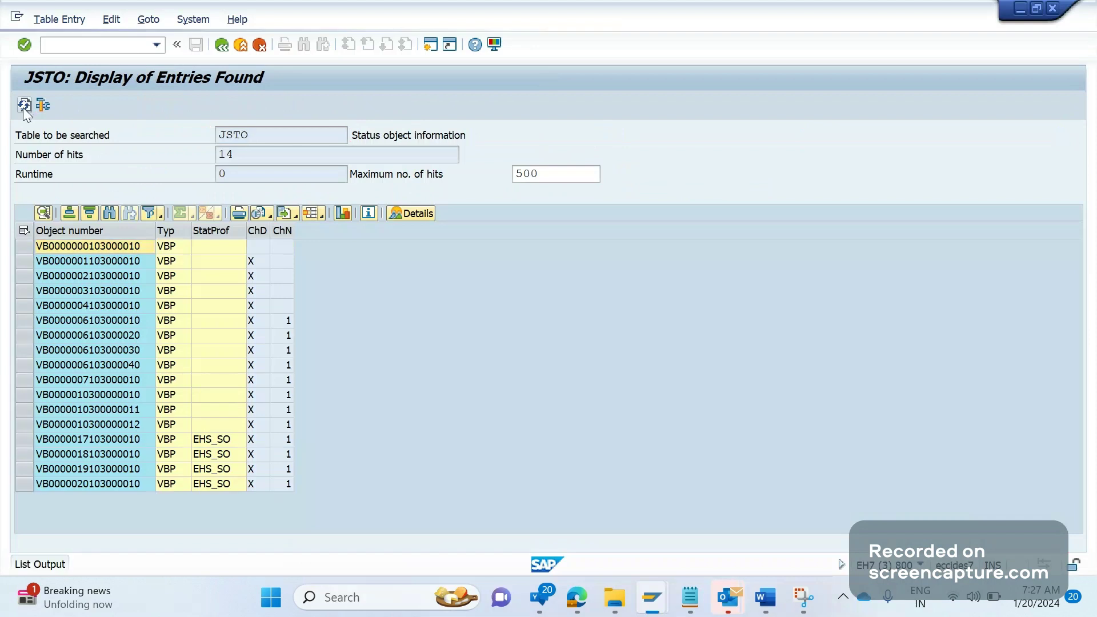
# Step: Run report SDSTATU1 from /OSE38 for all documents to list remaining inconsistencies
pyautogui.click(85, 47)
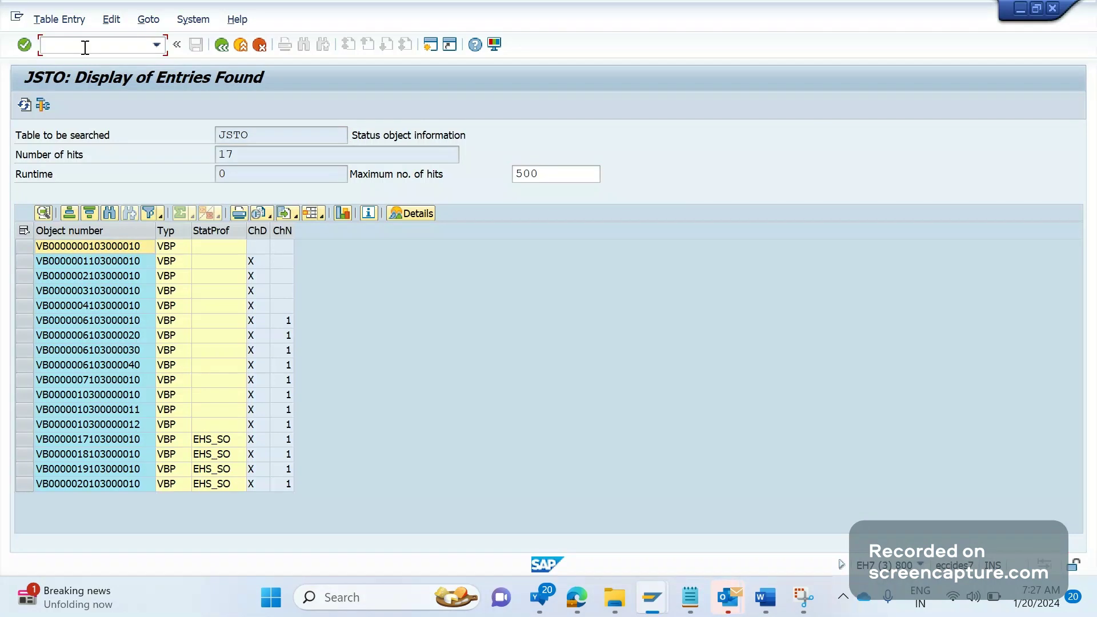
pyautogui.write('/OSE38')
pyautogui.press('Return')
pyautogui.write('SD')
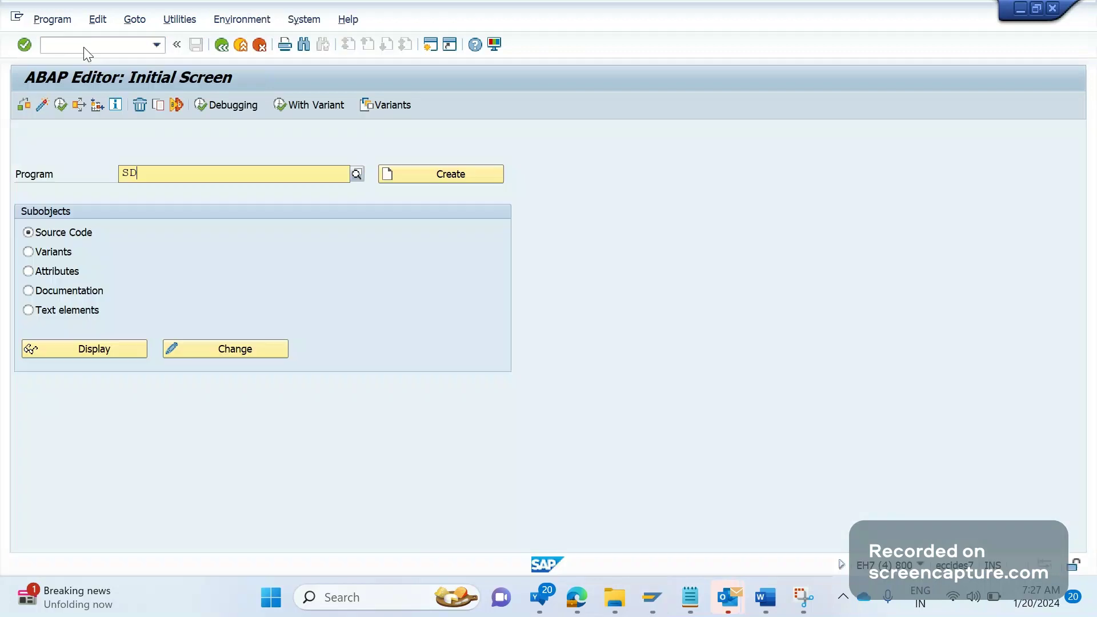
pyautogui.write('STATU1')
pyautogui.click(66, 105)
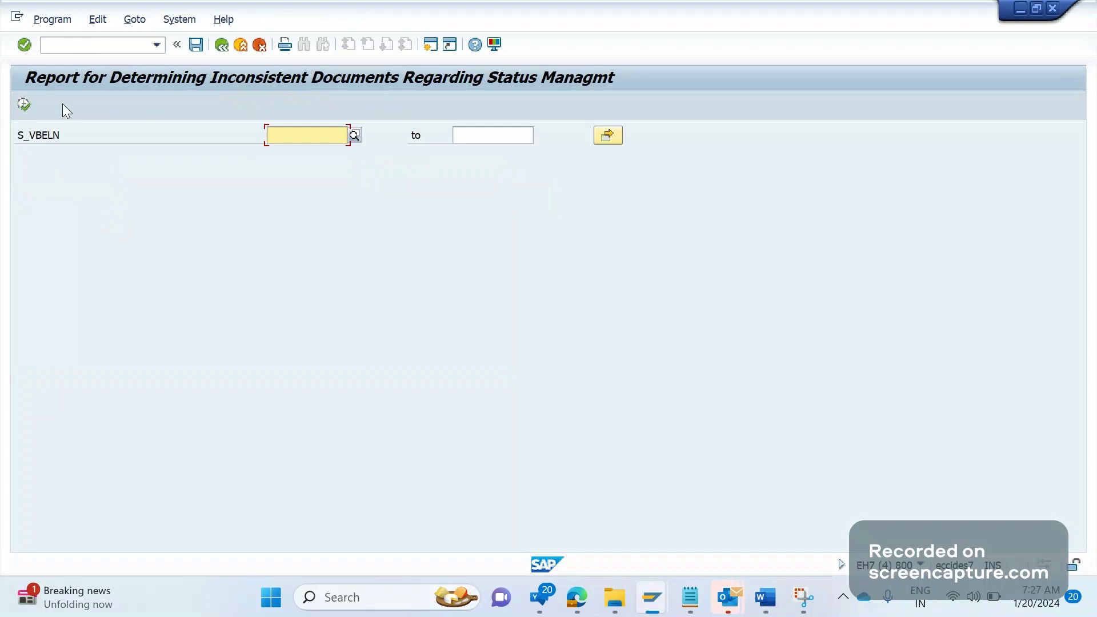
pyautogui.click(24, 104)
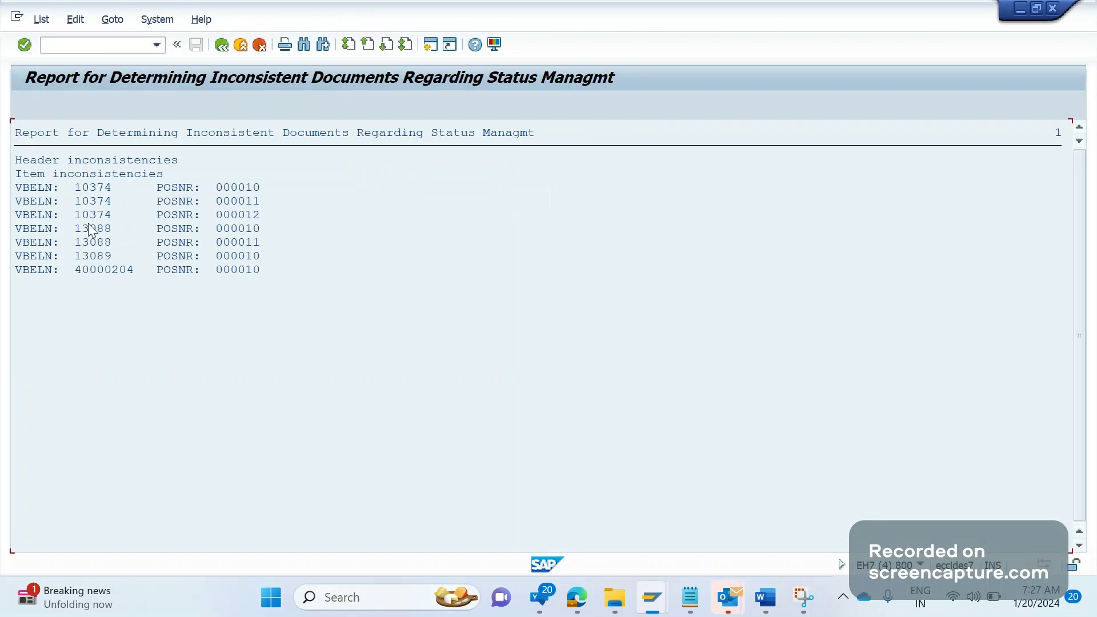
pyautogui.hotkey('alt', 'Tab')
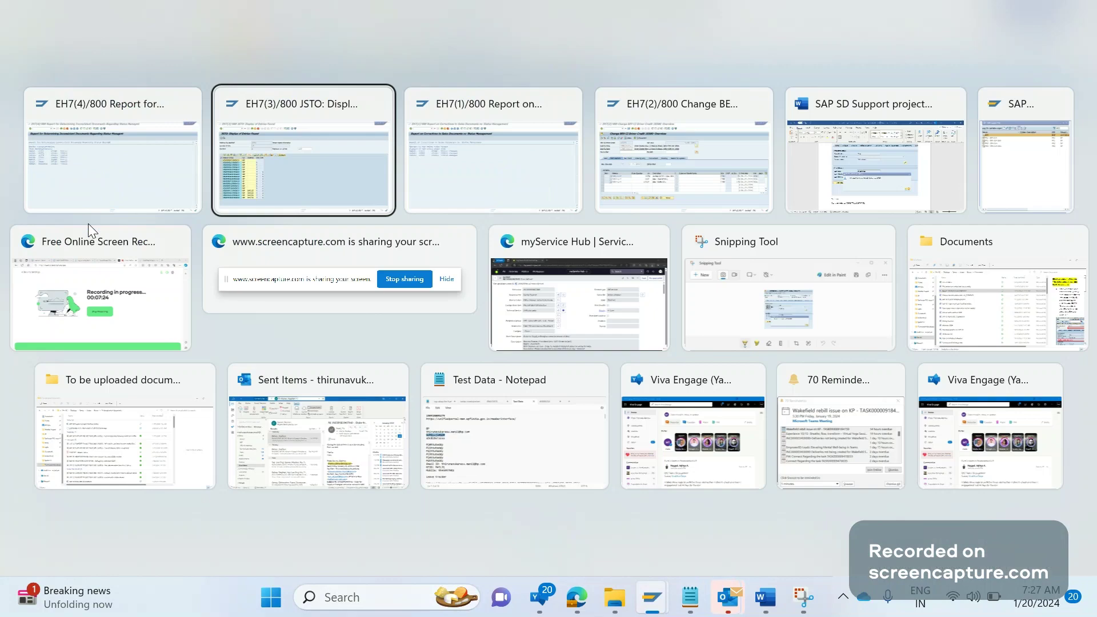
pyautogui.hotkey('alt', 'Tab')
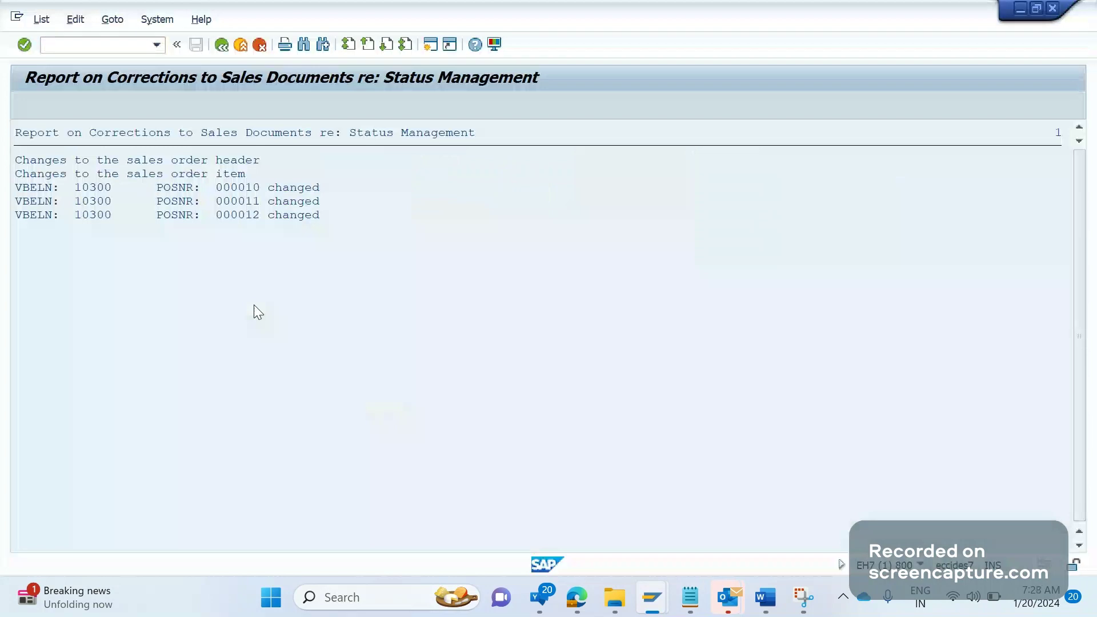
pyautogui.hotkey('alt', 'Tab')
pyautogui.moveTo(653, 585)
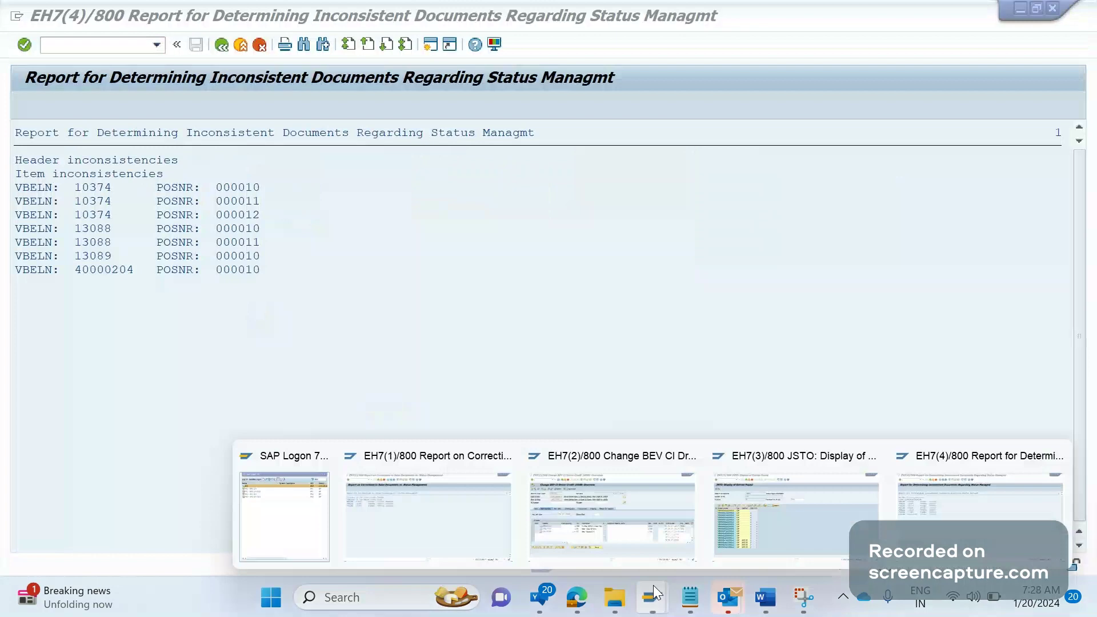
pyautogui.click(796, 512)
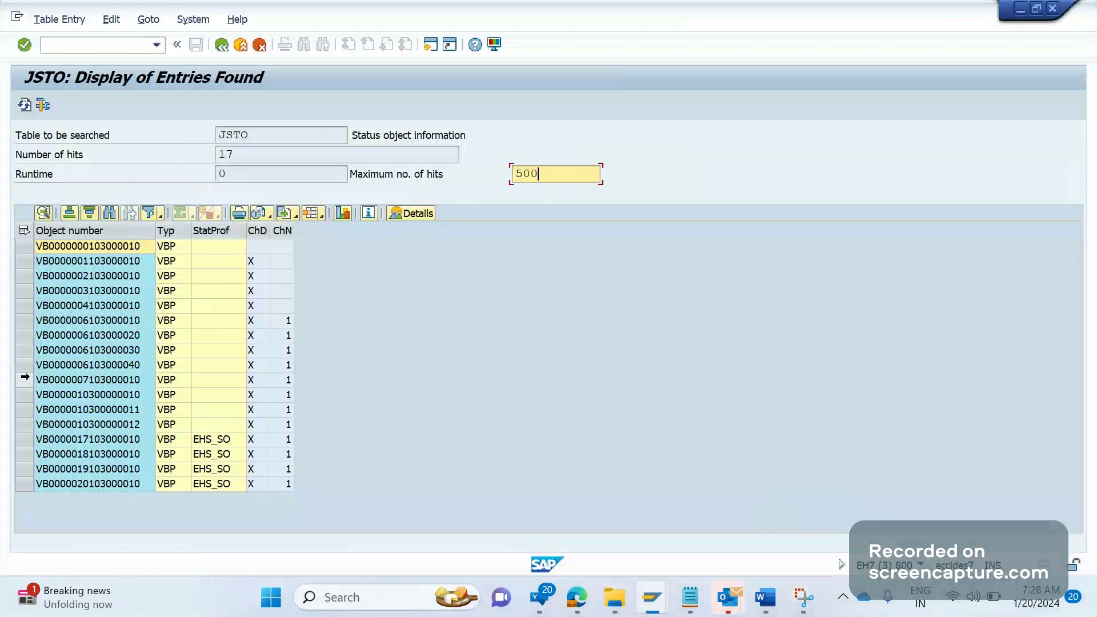
pyautogui.click(21, 395)
pyautogui.moveTo(21, 398); pyautogui.dragTo(19, 429)
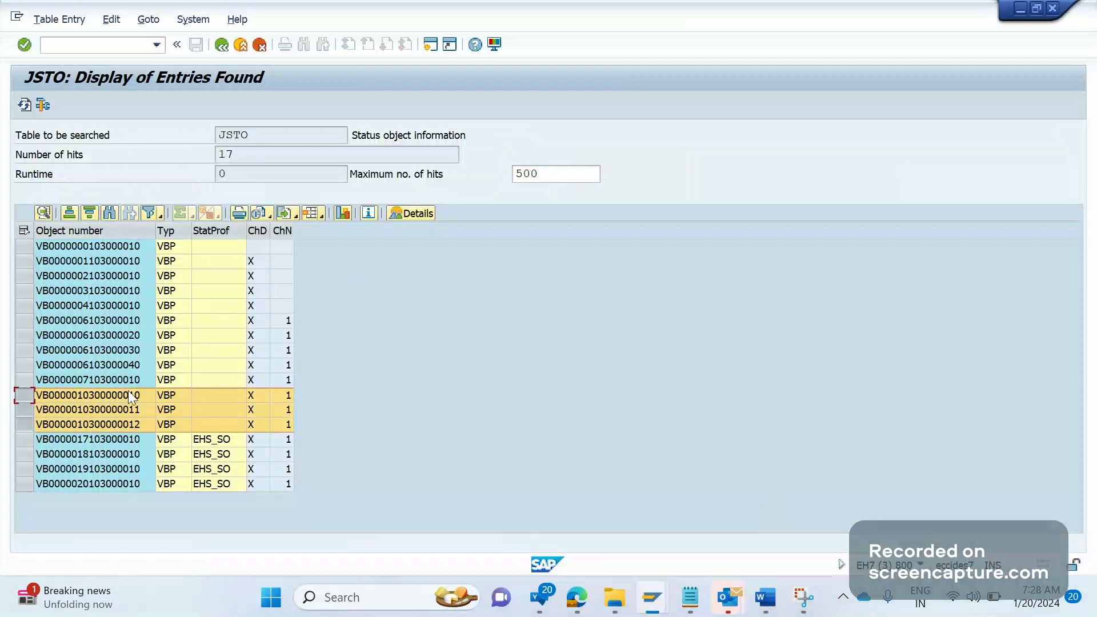
# Step: Reopen the change screen for order 10300 and display item 10's detail data
pyautogui.moveTo(652, 597)
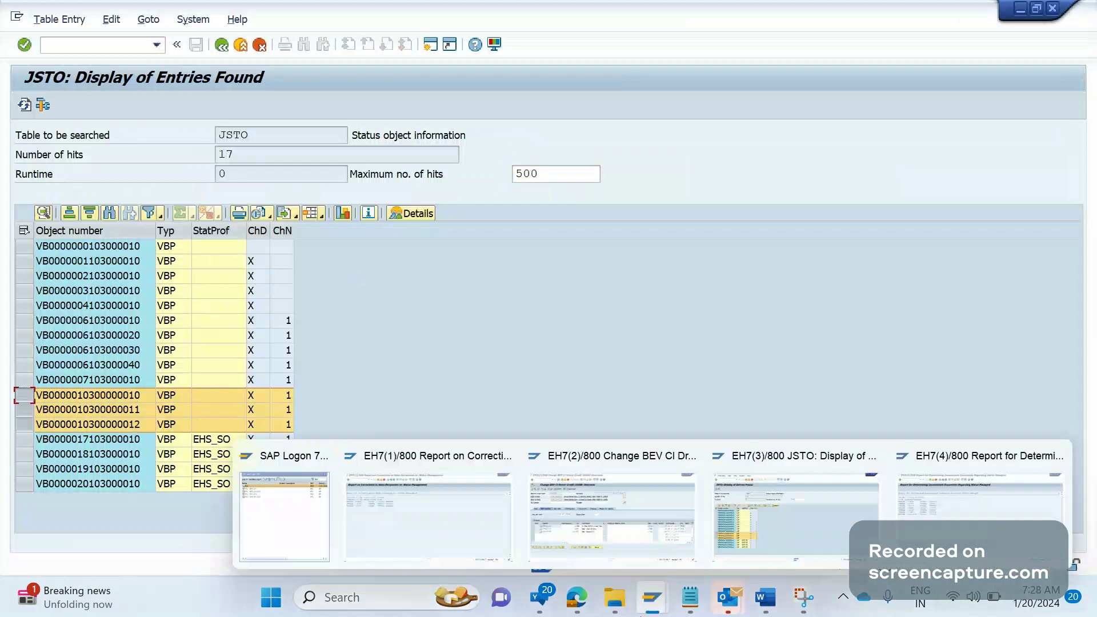
pyautogui.click(617, 529)
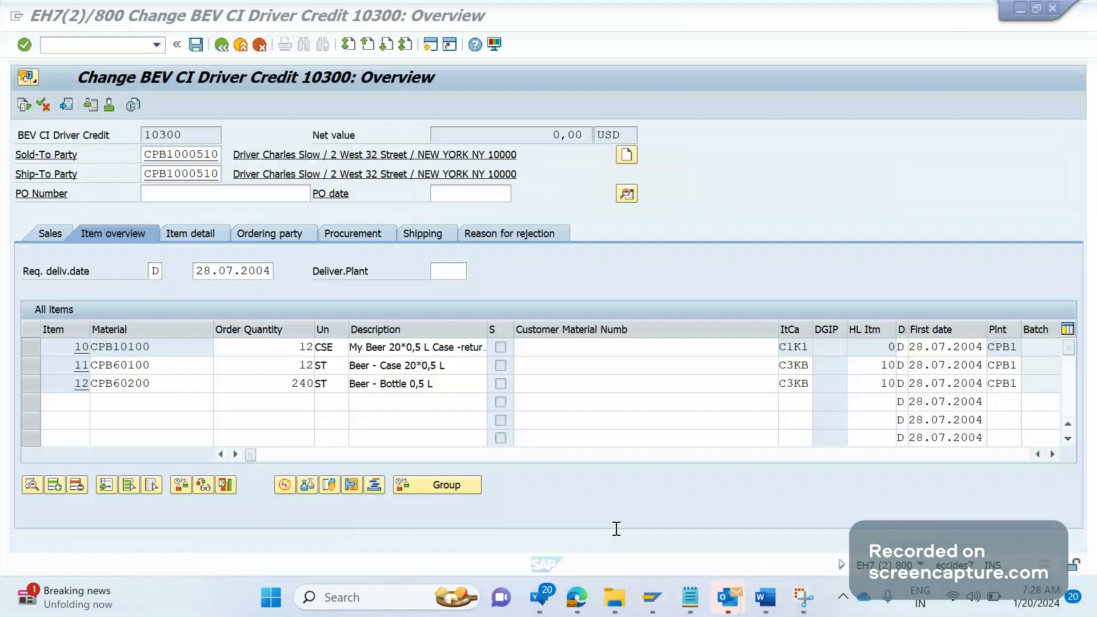
pyautogui.click(104, 47)
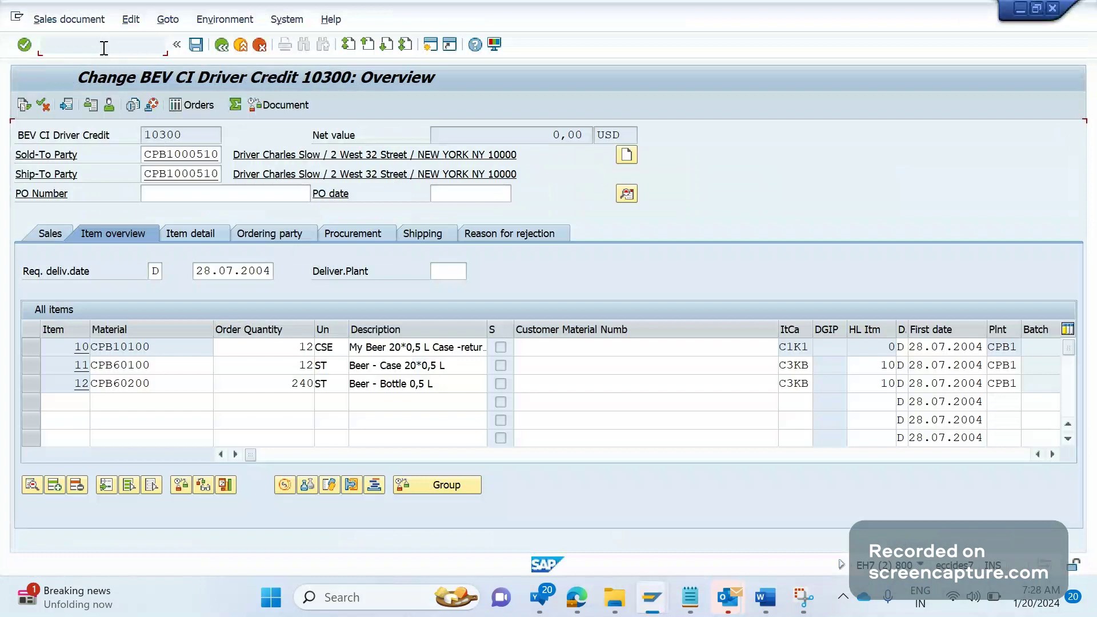
pyautogui.press('F3')
pyautogui.press('Return')
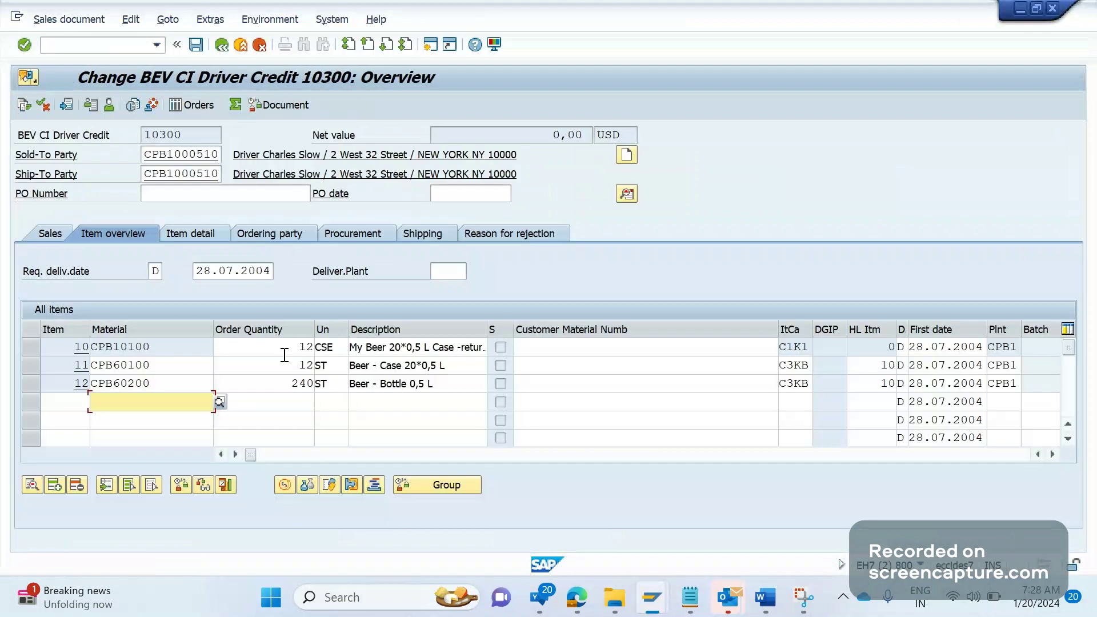
pyautogui.doubleClick(284, 353)
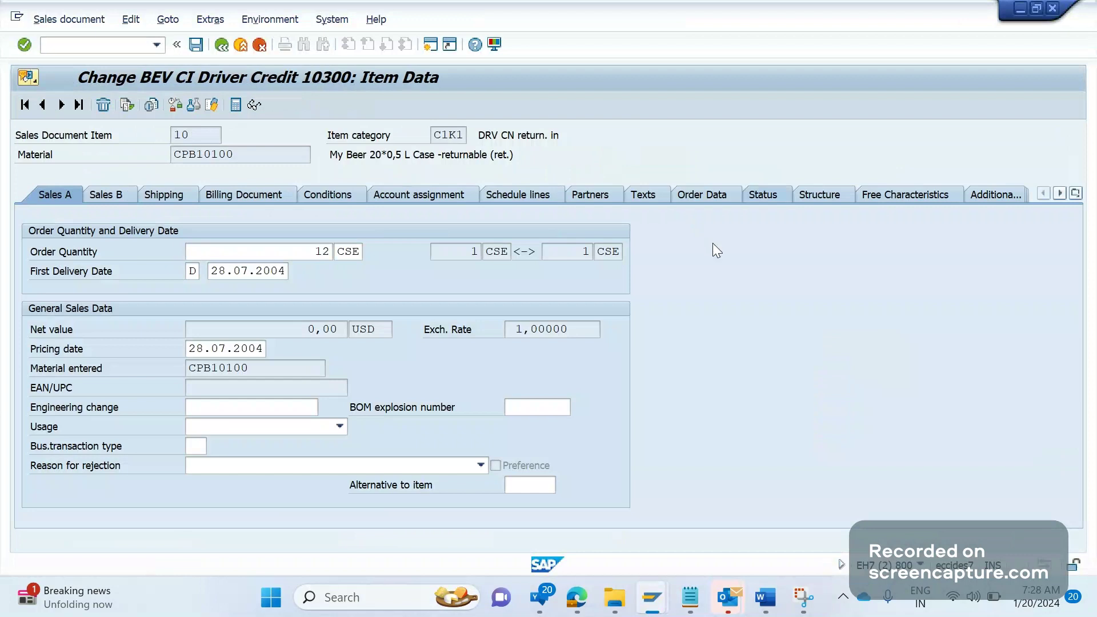
# Step: Set Blocked on item 10's system status; Fully invoiced is rejected
pyautogui.click(764, 194)
pyautogui.click(300, 313)
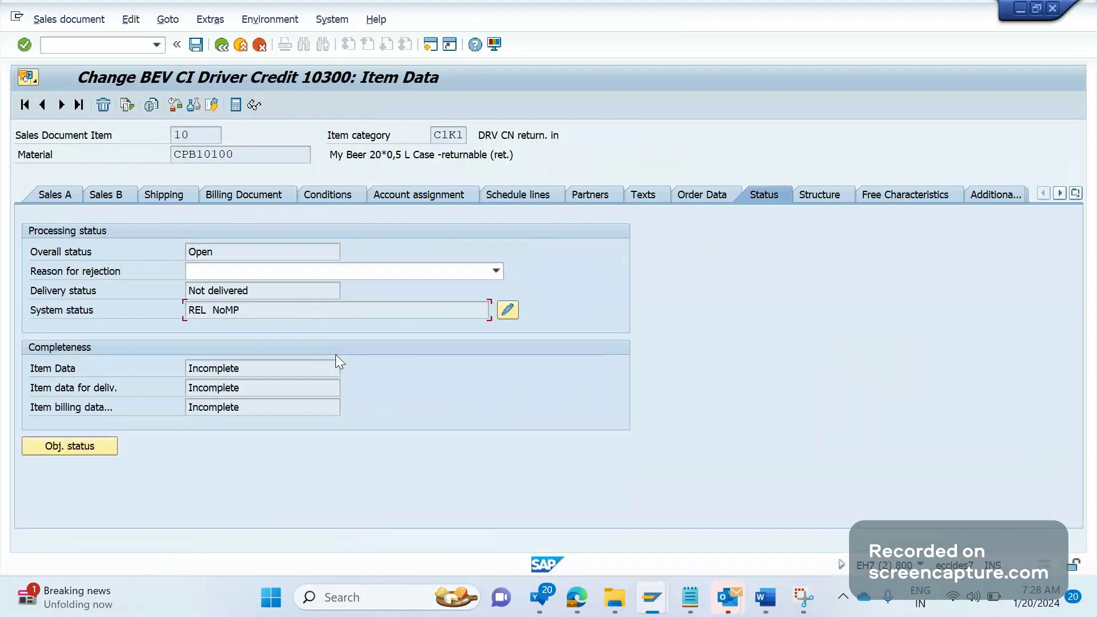
pyautogui.click(507, 311)
pyautogui.click(379, 358)
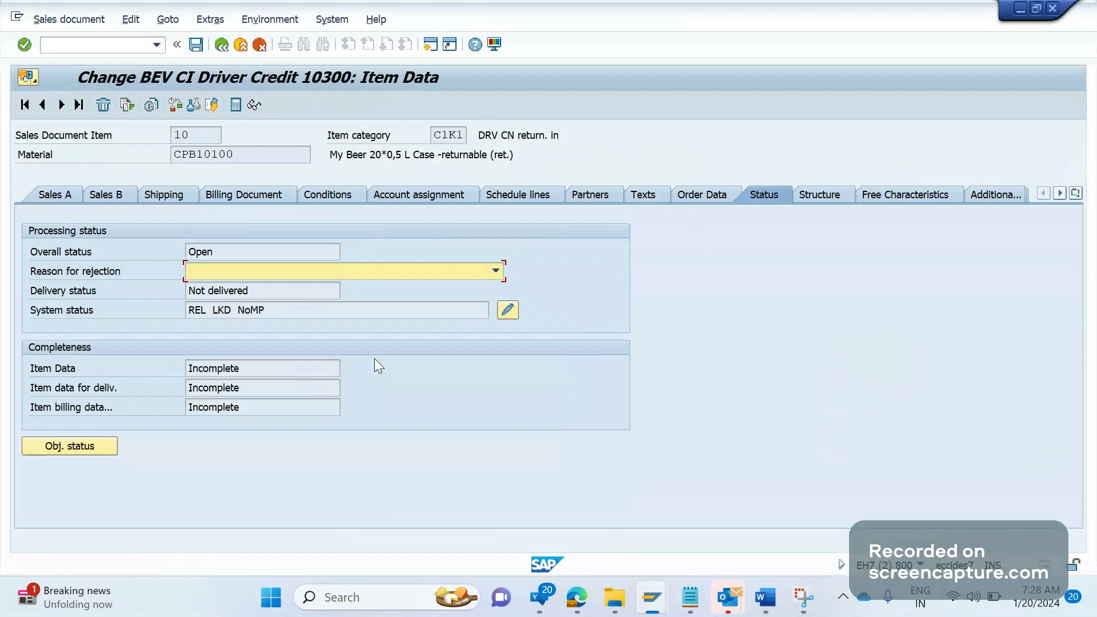
pyautogui.click(507, 310)
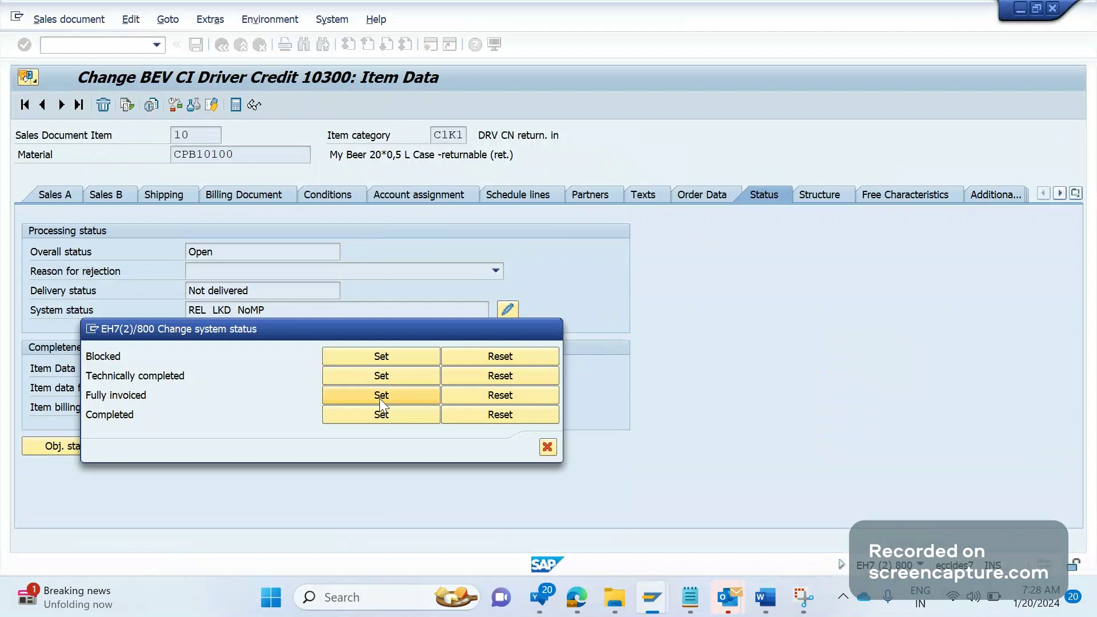
pyautogui.click(380, 398)
pyautogui.click(510, 487)
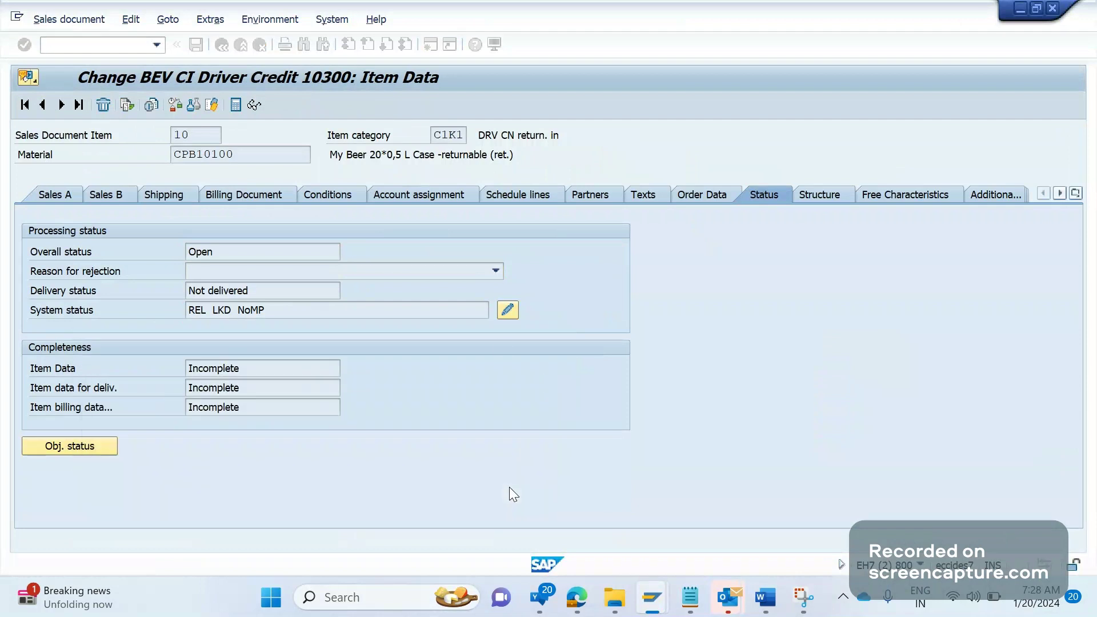
# Step: Reset Blocked on item 10, then check items 11 and 12 show REL NoMP
pyautogui.click(508, 314)
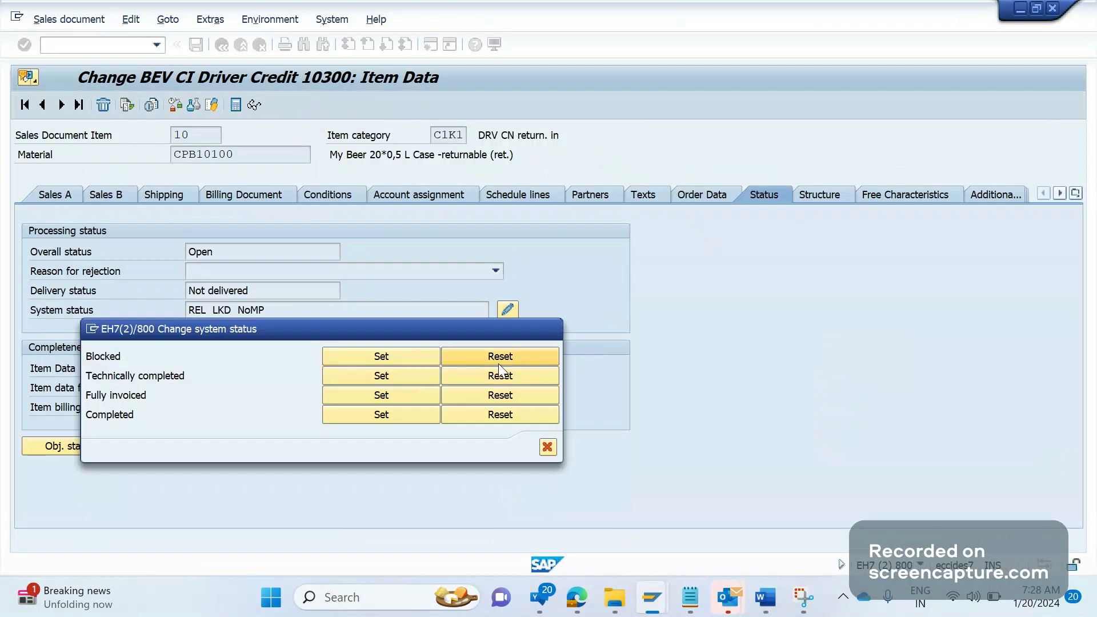
pyautogui.click(499, 363)
pyautogui.click(504, 312)
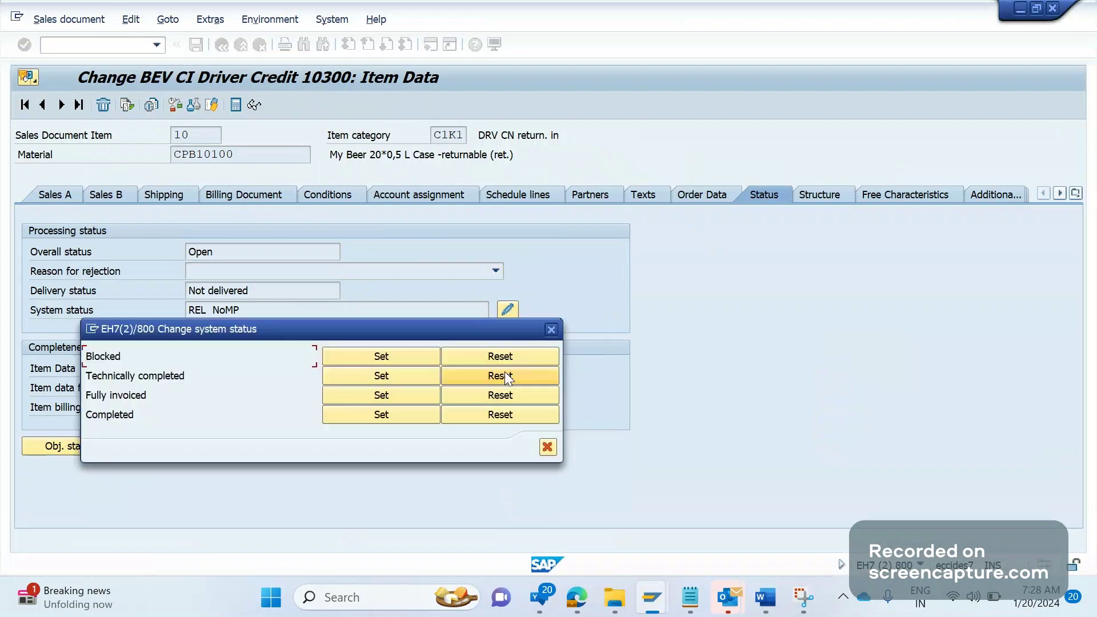
pyautogui.click(504, 452)
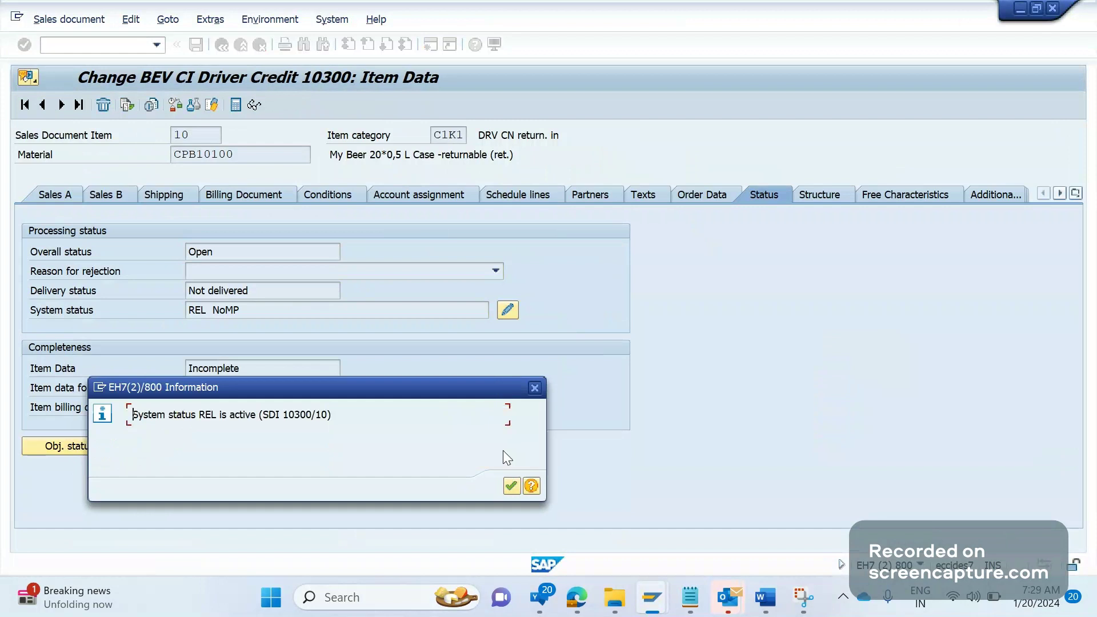
pyautogui.click(512, 487)
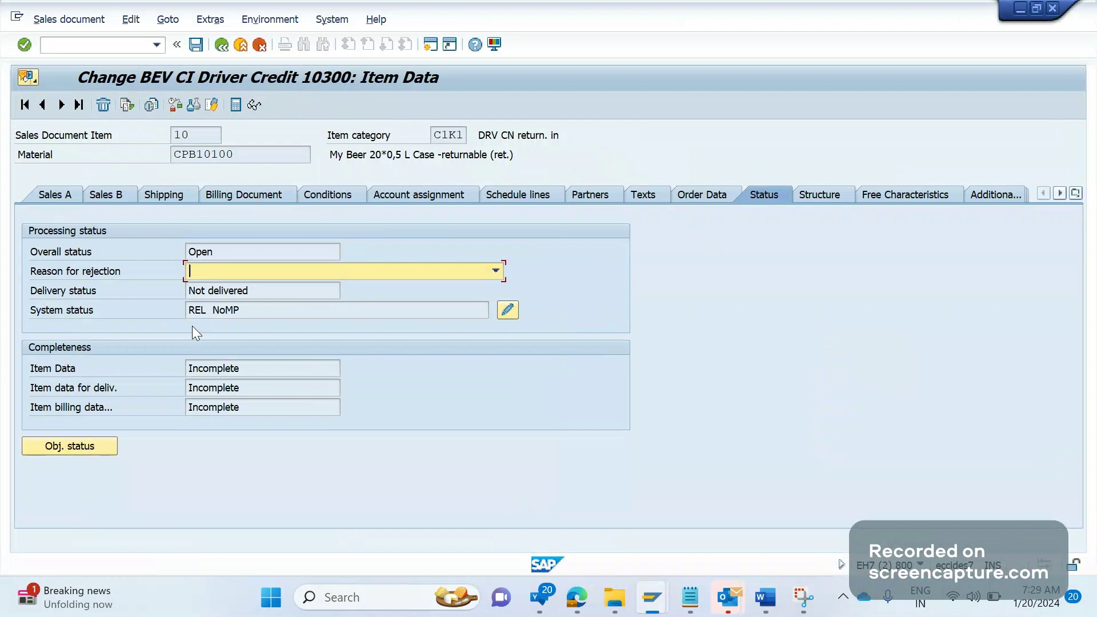
pyautogui.click(235, 312)
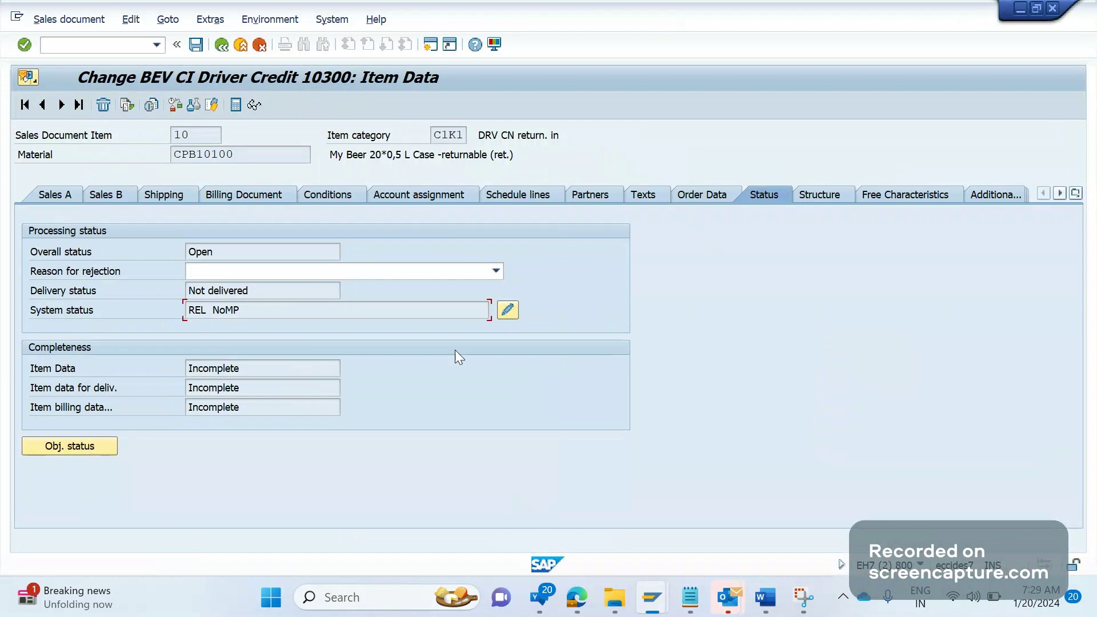
pyautogui.click(61, 104)
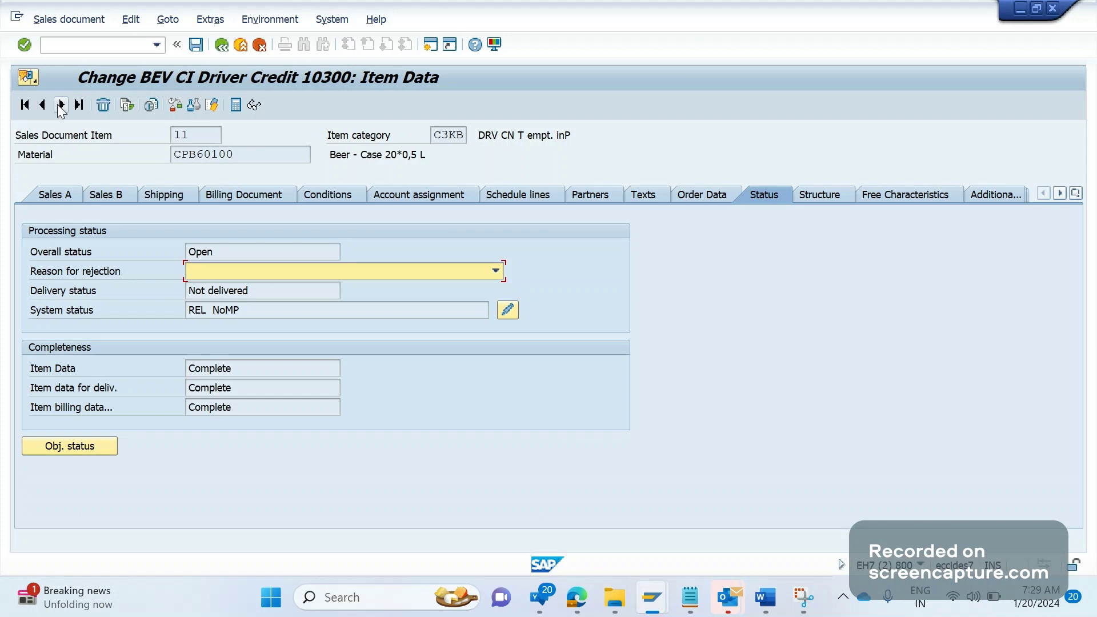
pyautogui.click(61, 105)
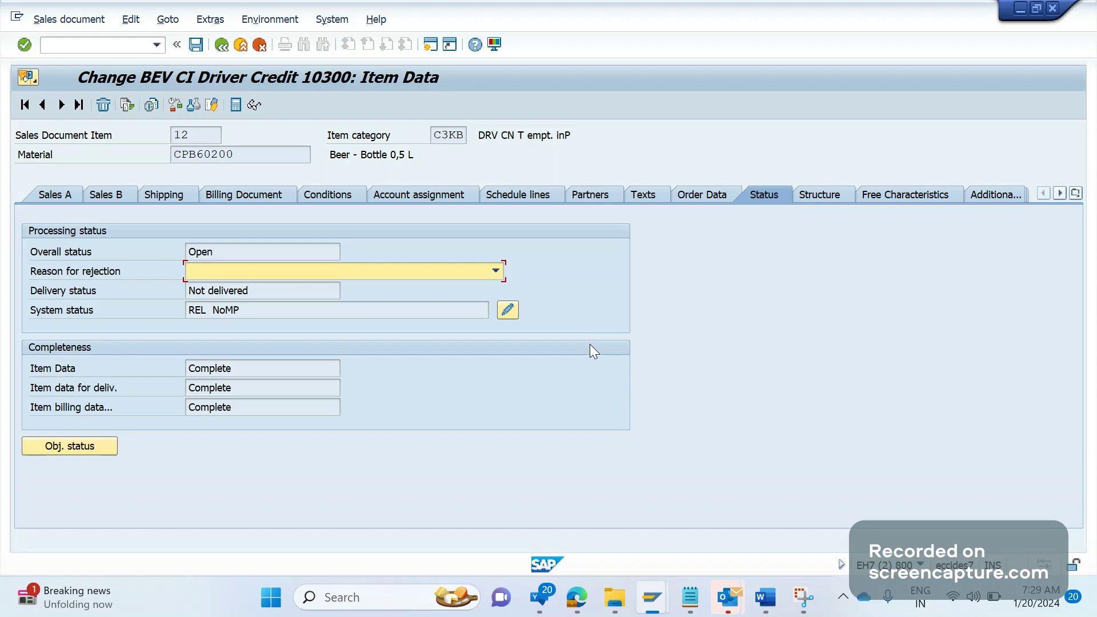
# Step: Type 'Table: JSTO' under the 'Standard reports: SDSTATU1, SDSTATU2' line in Word
pyautogui.hotkey('alt', 'Tab')
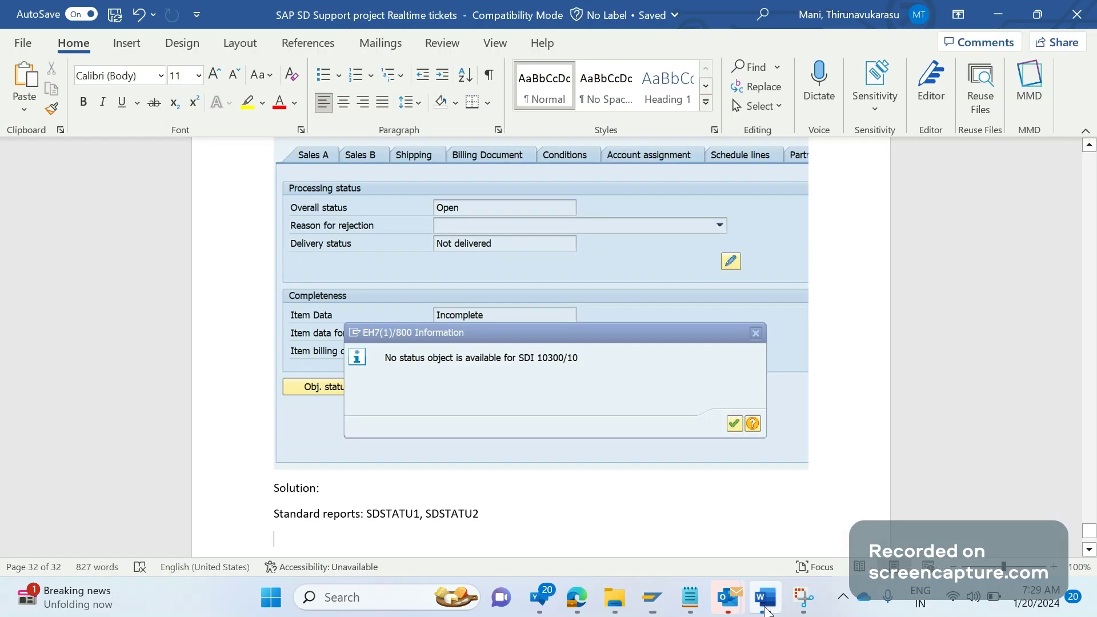
pyautogui.write('TA')
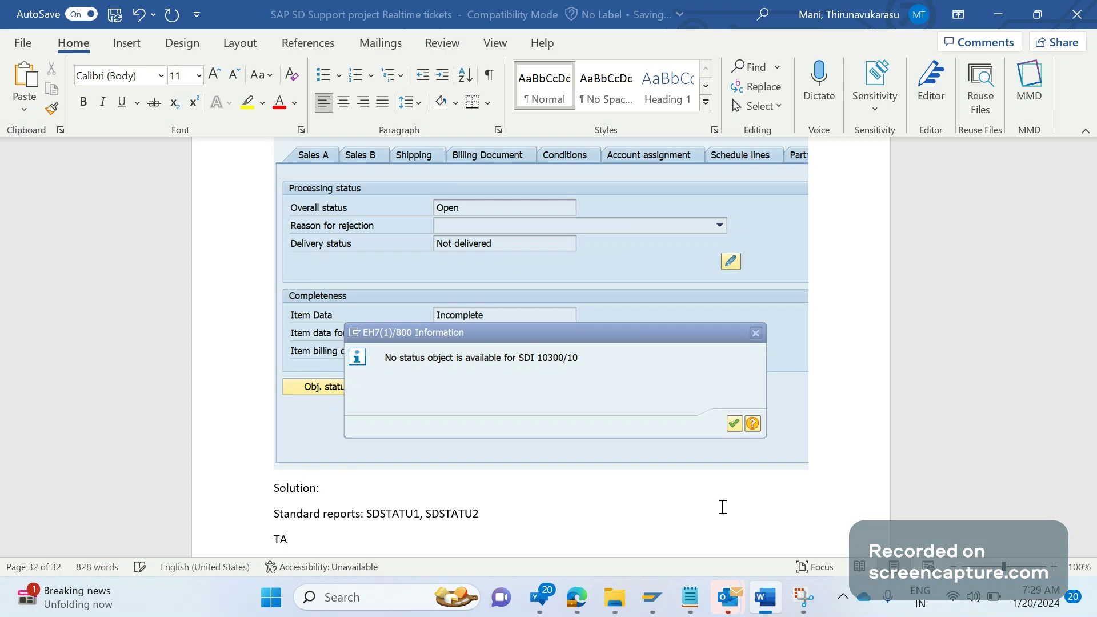
pyautogui.write('BL')
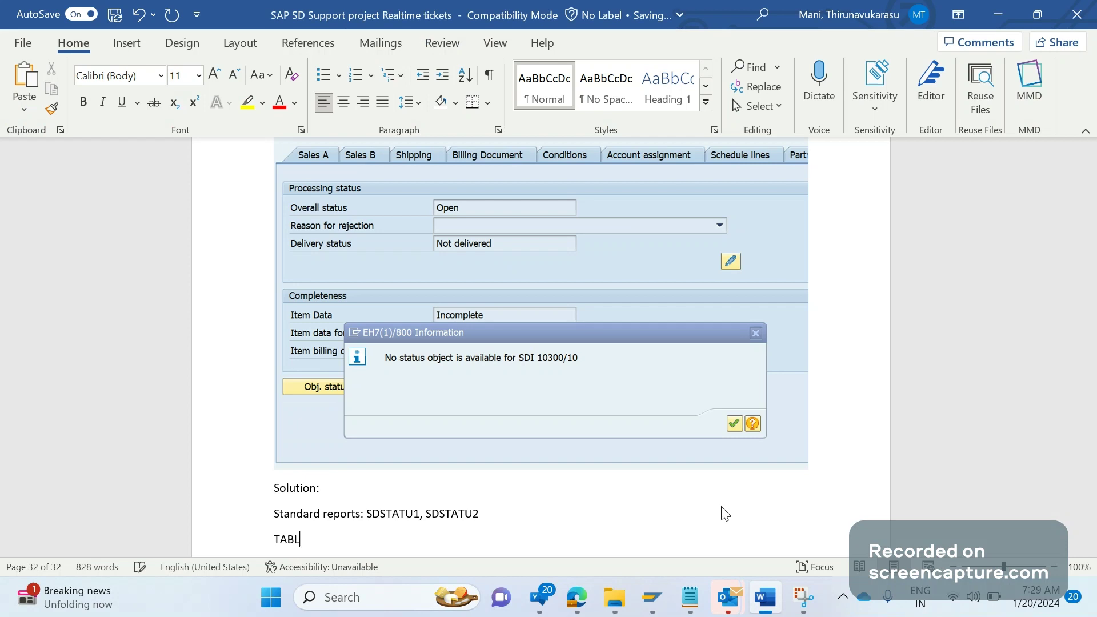
pyautogui.press('BackSpace')
pyautogui.press('BackSpace')
pyautogui.press('BackSpace')
pyautogui.write('able: JSTO')
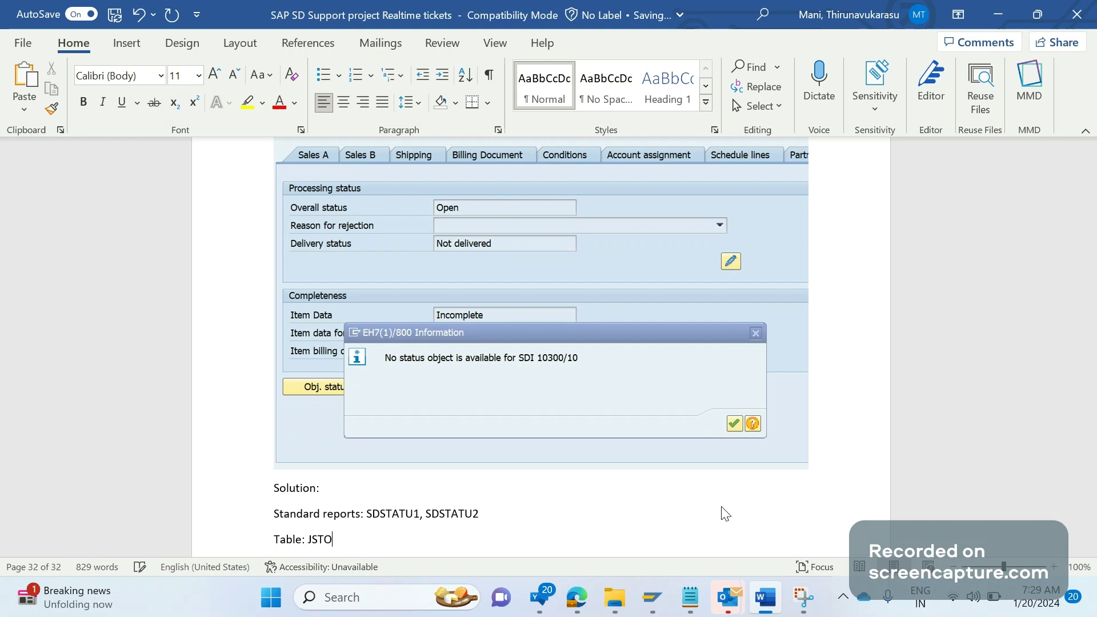